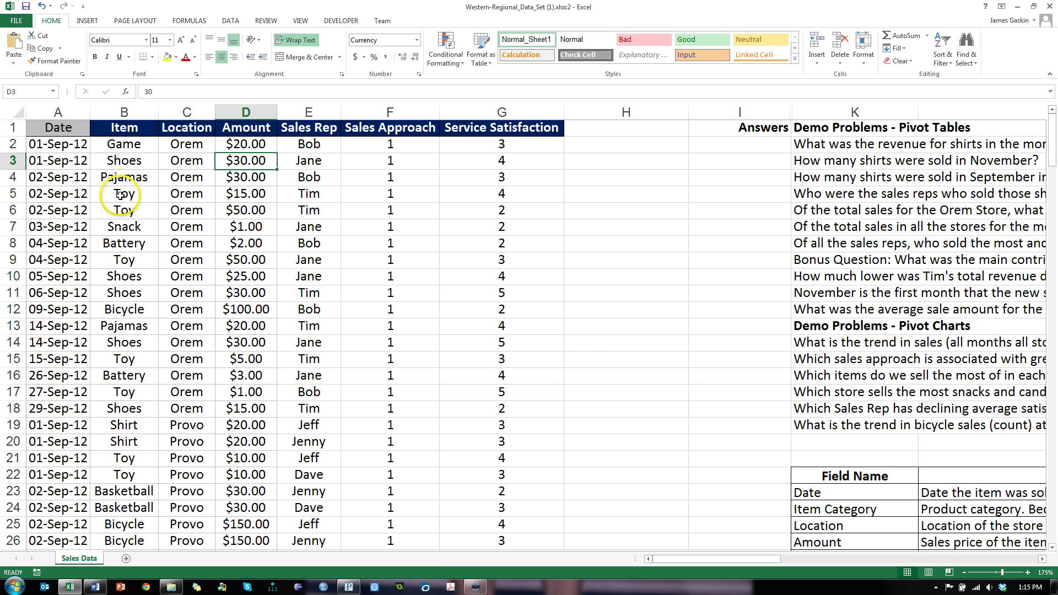
Step: Review the sales records: Sales Rep, Item, Location, Sales Approach and Service Satisfaction columns
drag(77, 161, 417, 413)
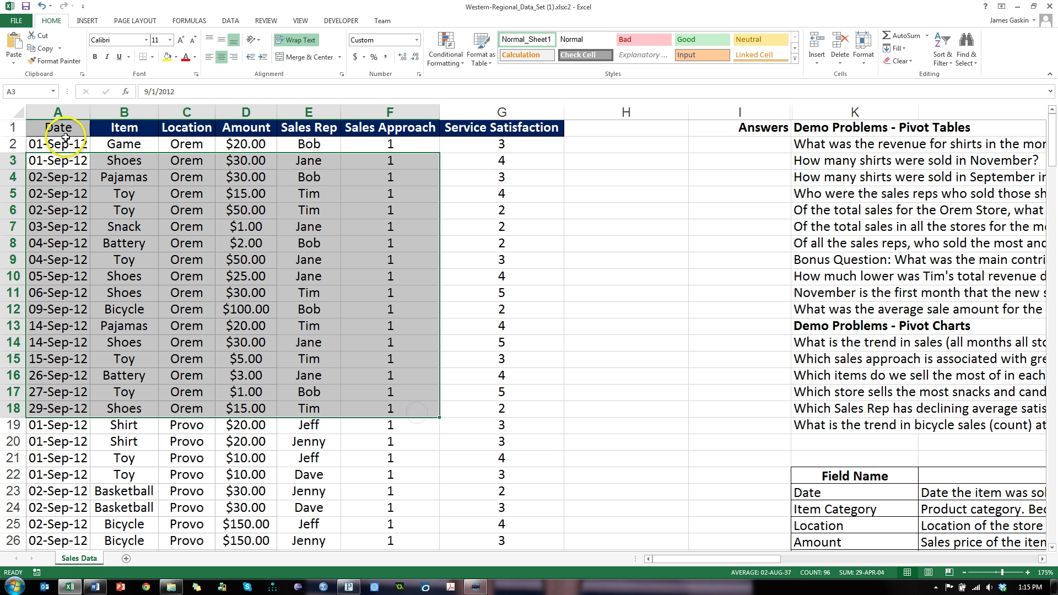
drag(61, 126, 481, 374)
scroll(462, 422, down, 20)
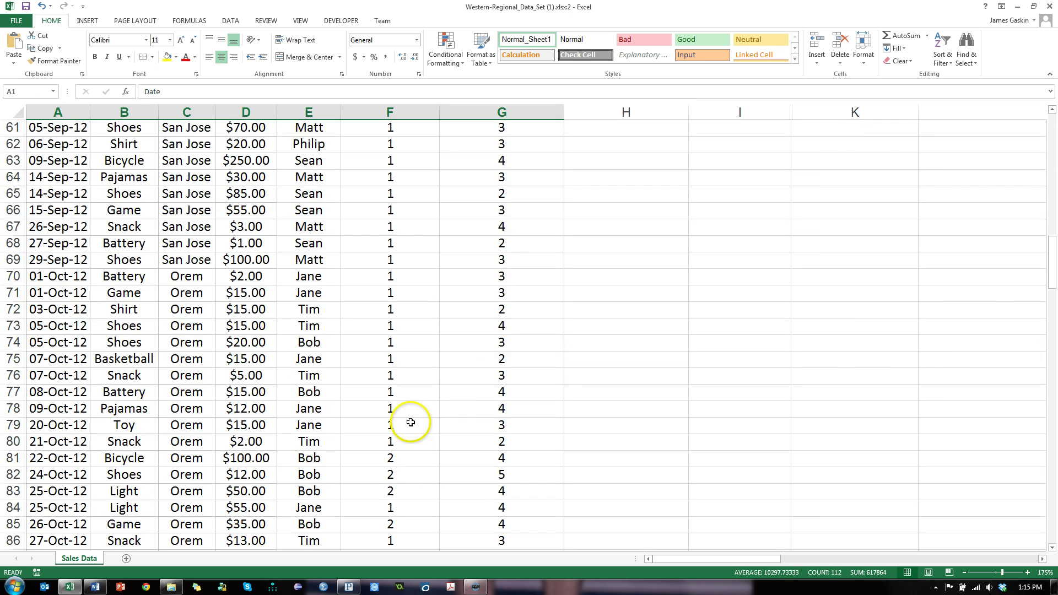
scroll(408, 420, up, 20)
click(318, 412)
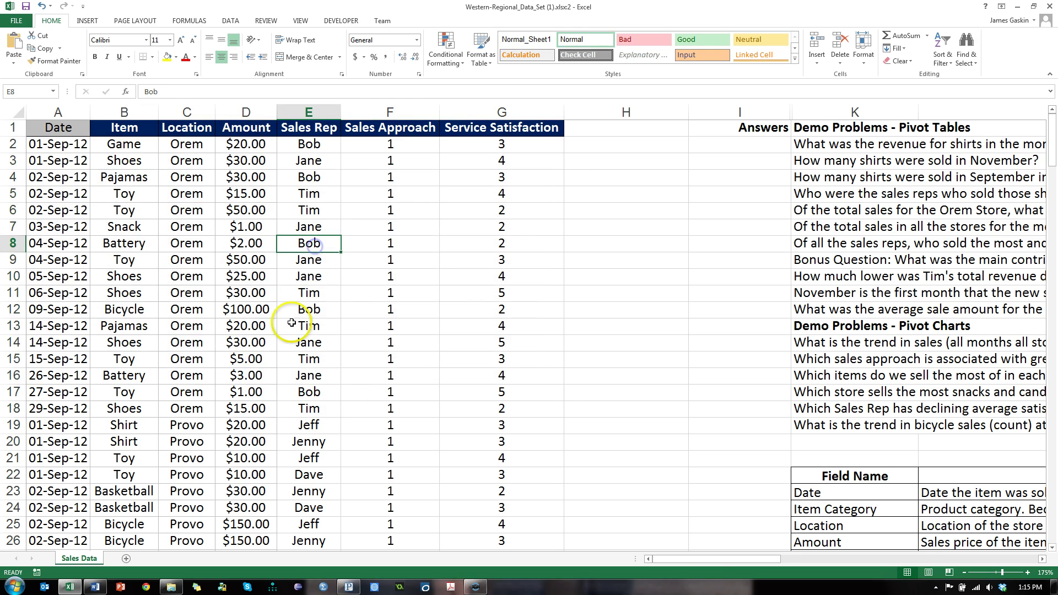
click(124, 310)
click(188, 276)
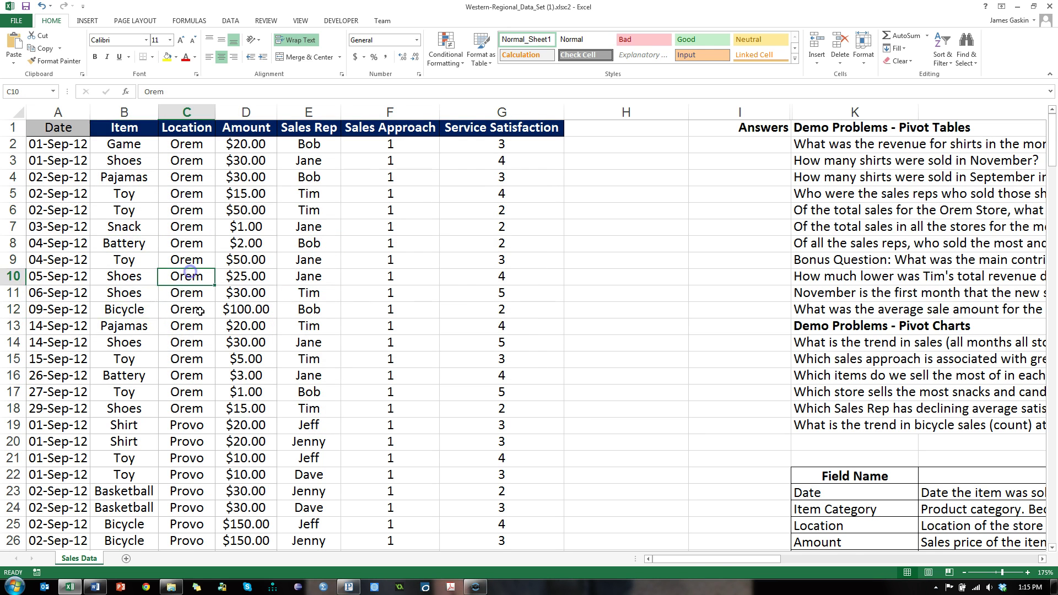
scroll(193, 337, down, 10)
scroll(207, 338, up, 10)
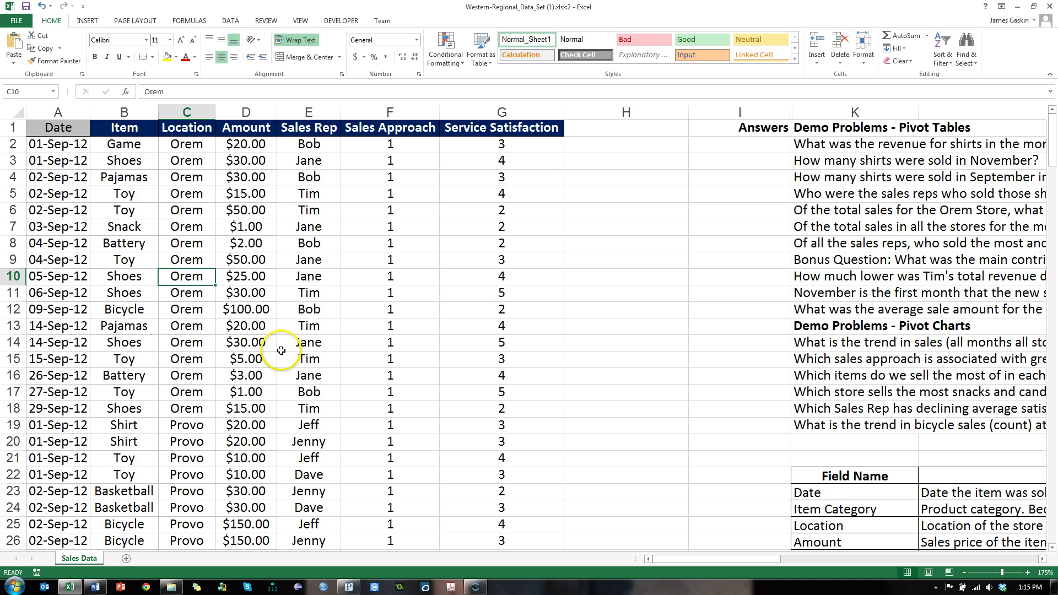
click(397, 202)
click(387, 146)
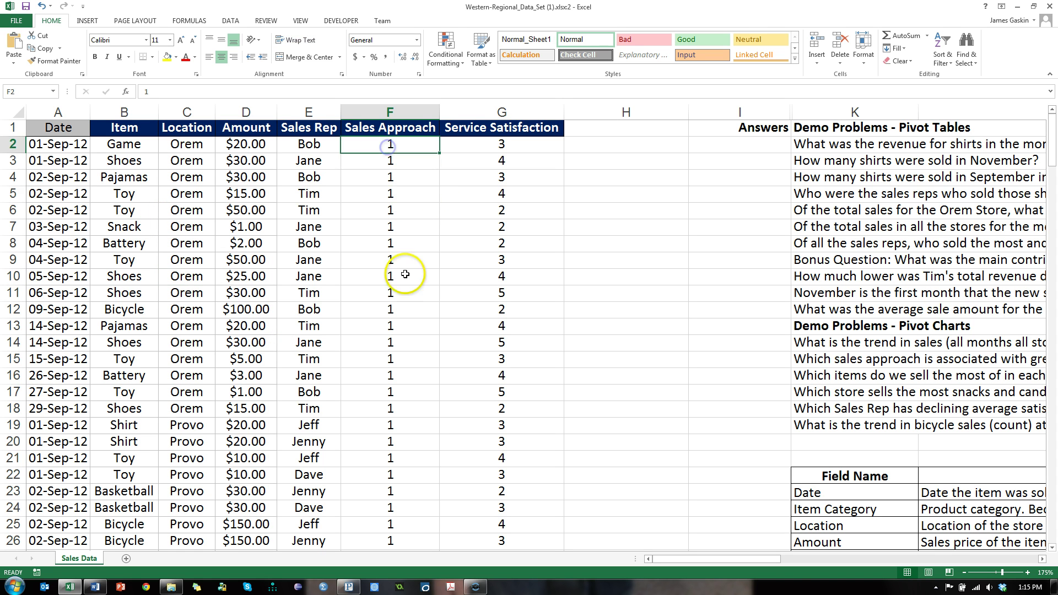
click(402, 292)
click(496, 227)
click(494, 311)
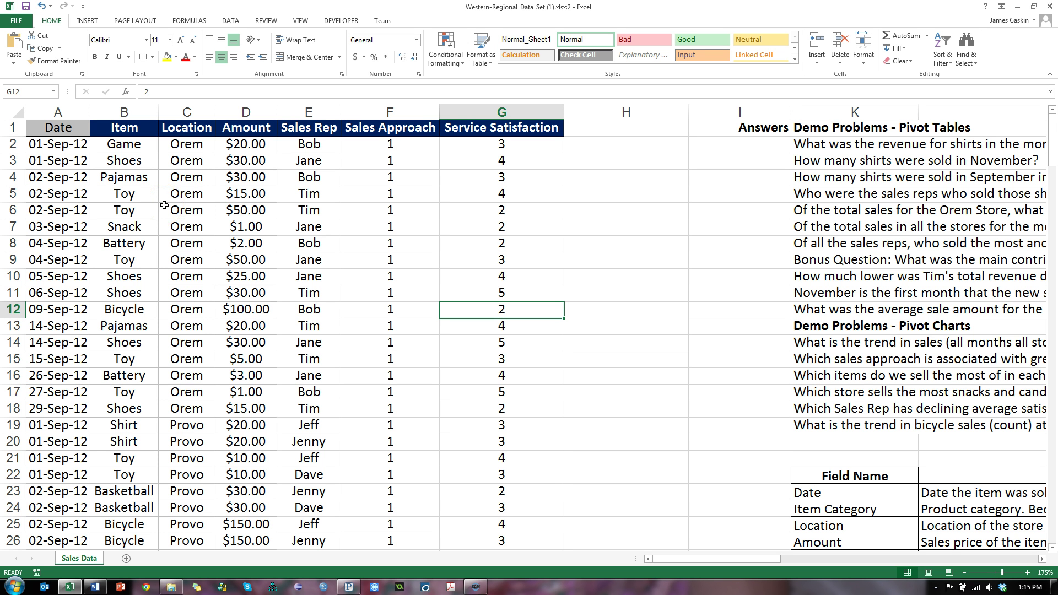
Step: Select the entire sales data table and insert a PivotTable on a new worksheet
click(271, 264)
key(ctrl+a)
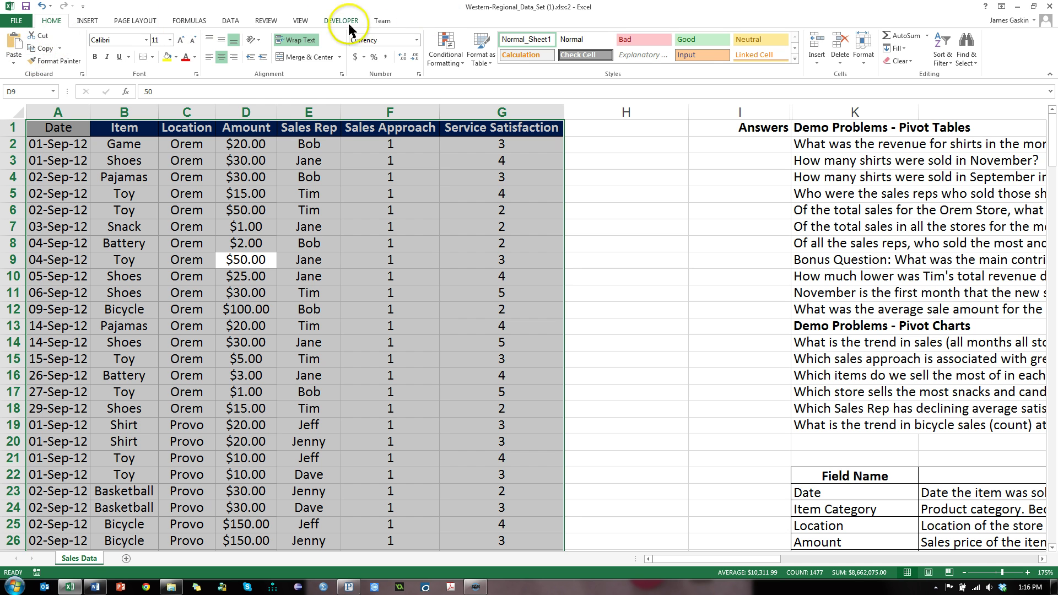
click(90, 23)
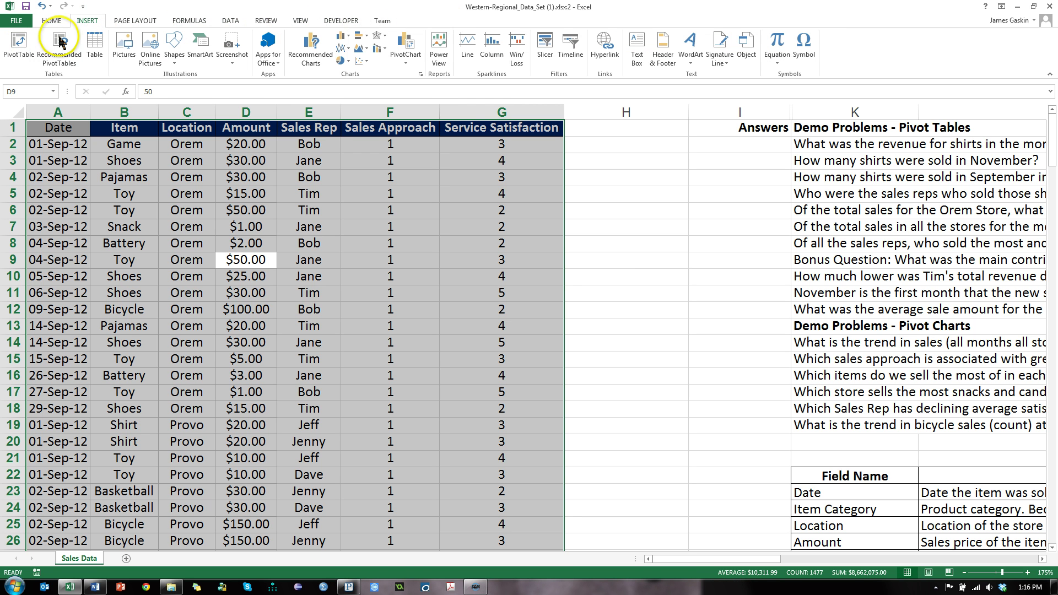
click(13, 47)
click(475, 338)
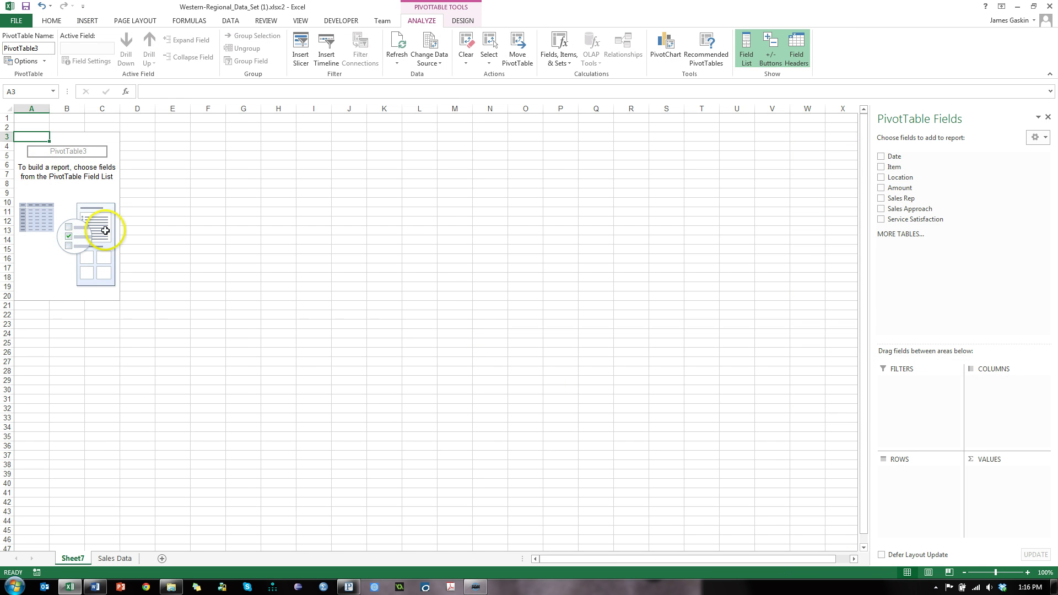
Step: Put Location in columns, Item in rows and Sum of Amount in values, totalling 10402
ctrl+scroll(100, 223, up, 7)
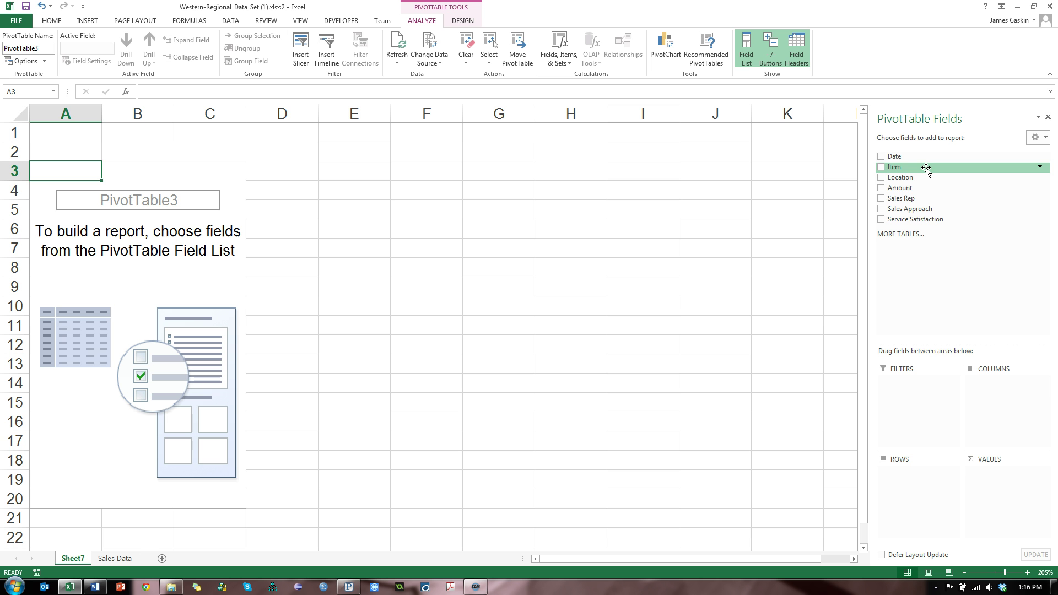
drag(925, 177, 1005, 395)
drag(894, 167, 934, 503)
drag(900, 188, 998, 474)
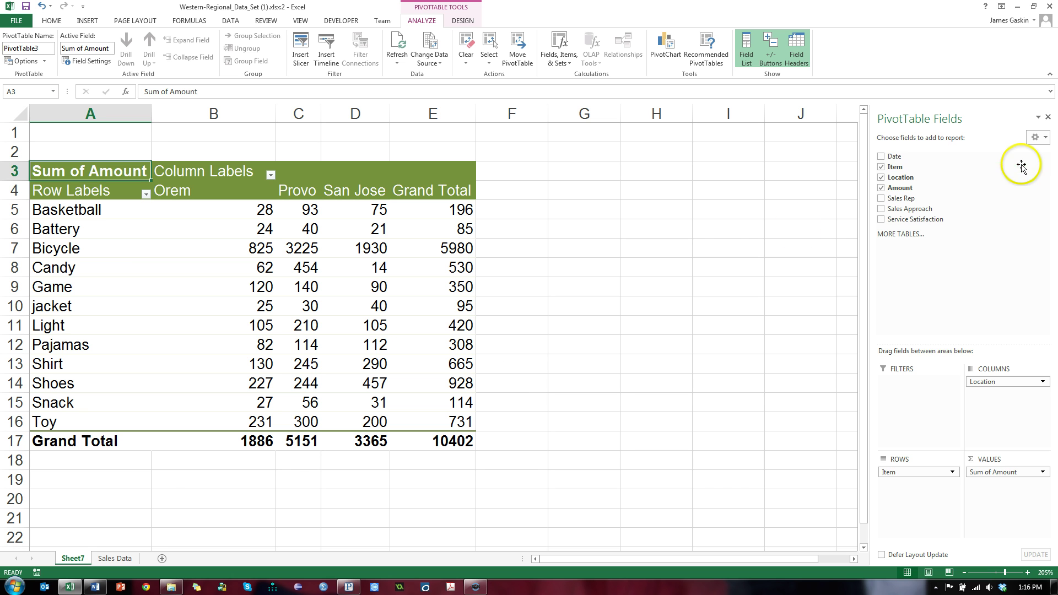
Step: Add Date to the columns and group it by Months into Sep, Oct and Nov
drag(899, 156, 995, 411)
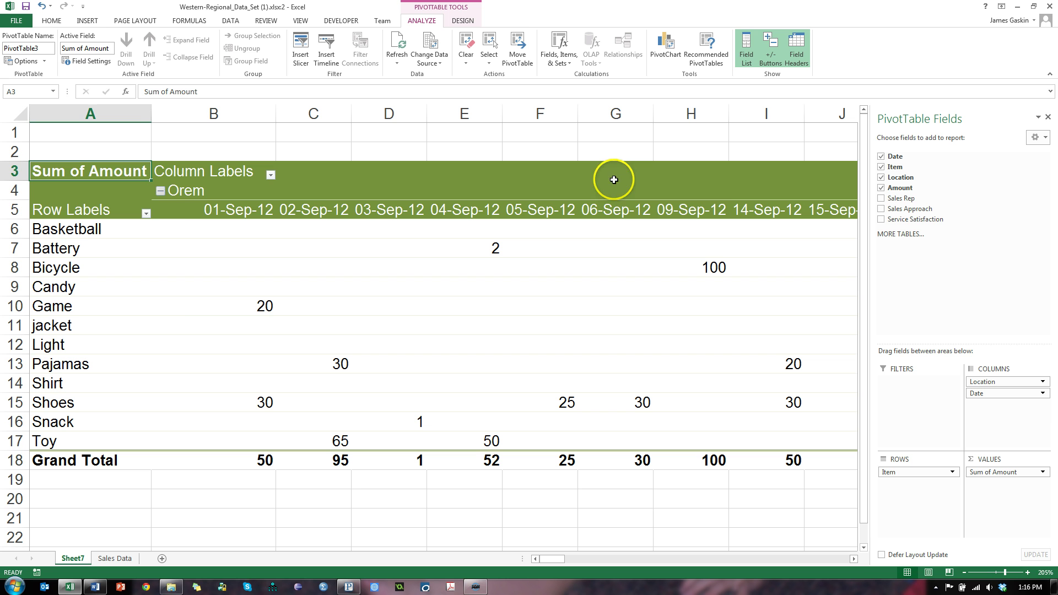
click(178, 212)
right_click(182, 211)
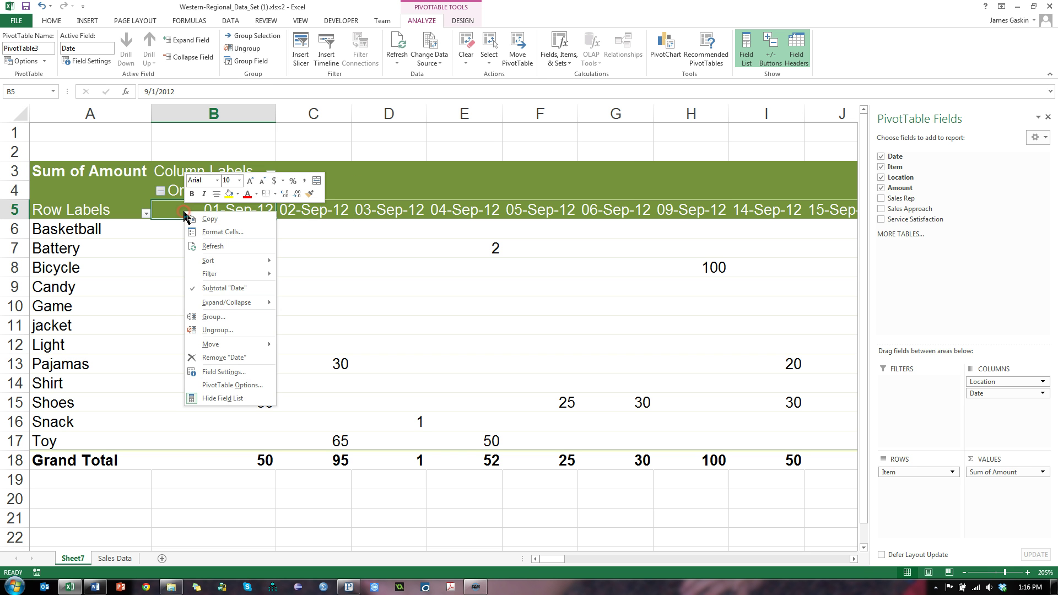
click(238, 318)
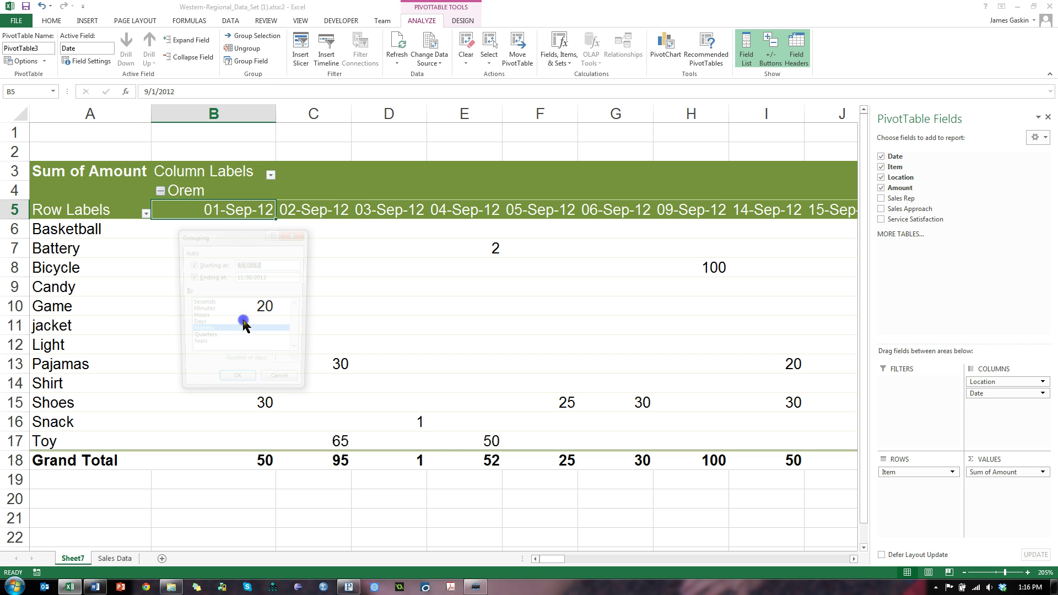
click(237, 384)
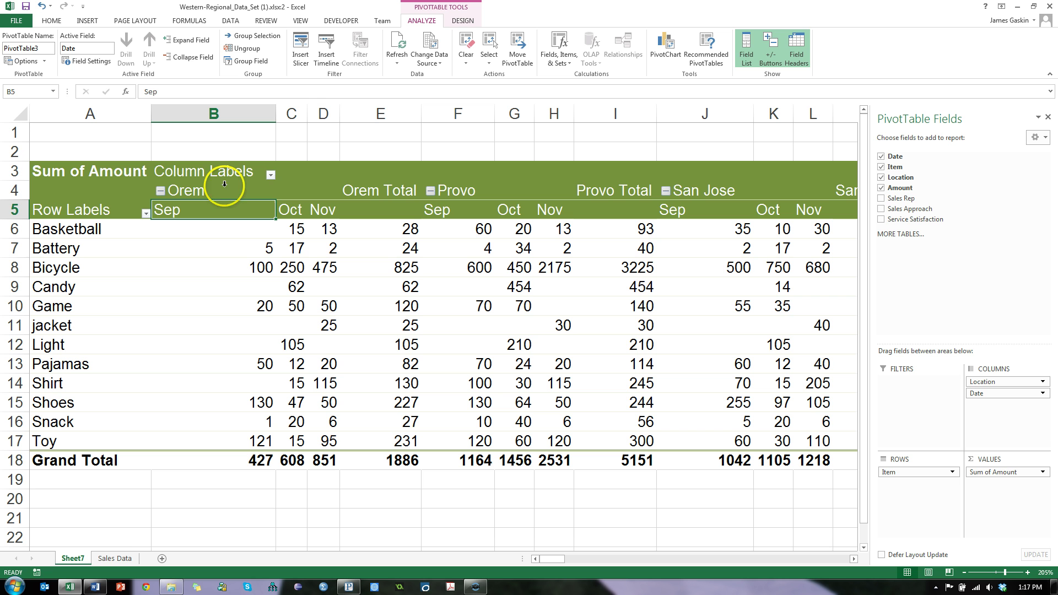
Step: Uncheck Candy and Snack in the Row Labels filter so Orem Total drops to 1797
click(146, 213)
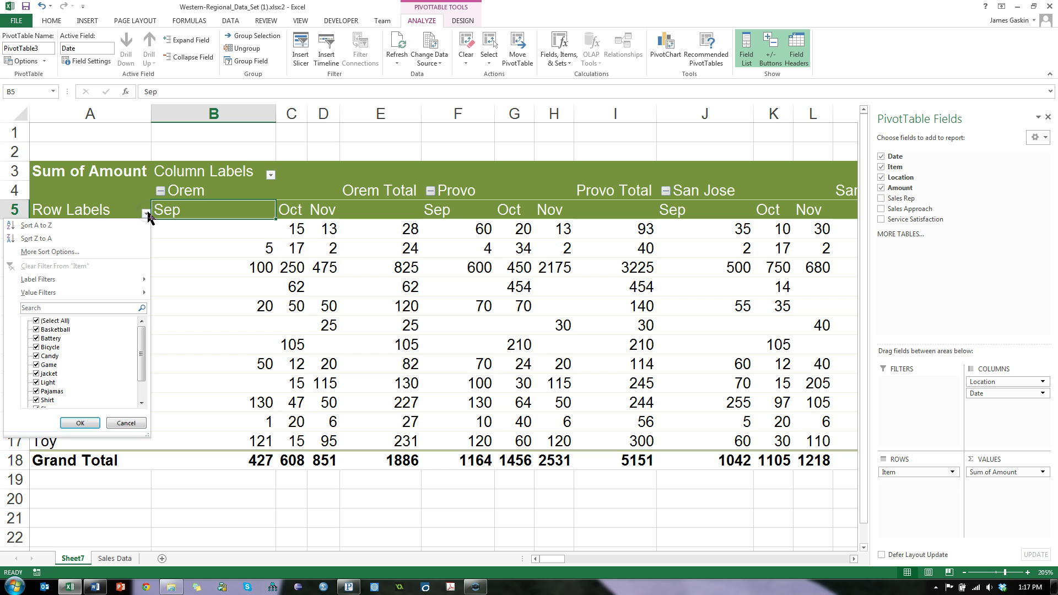
click(142, 350)
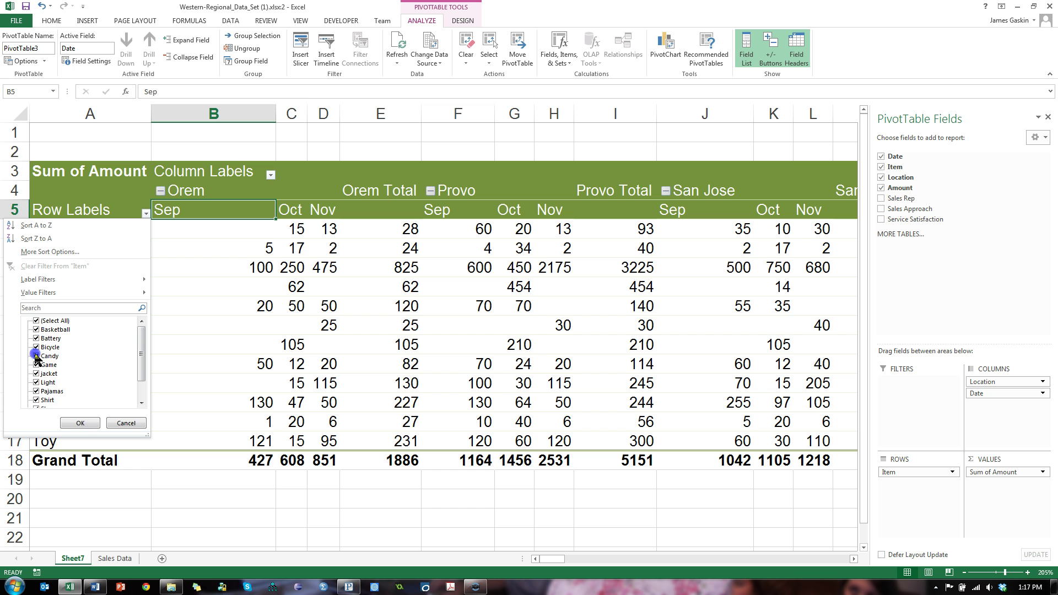
click(139, 385)
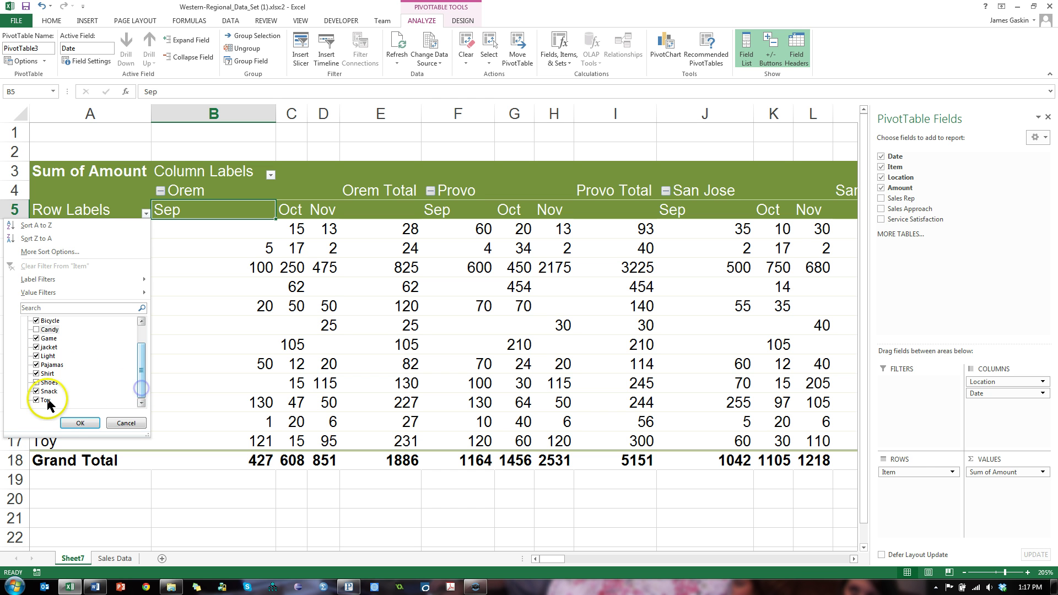
click(38, 392)
click(83, 423)
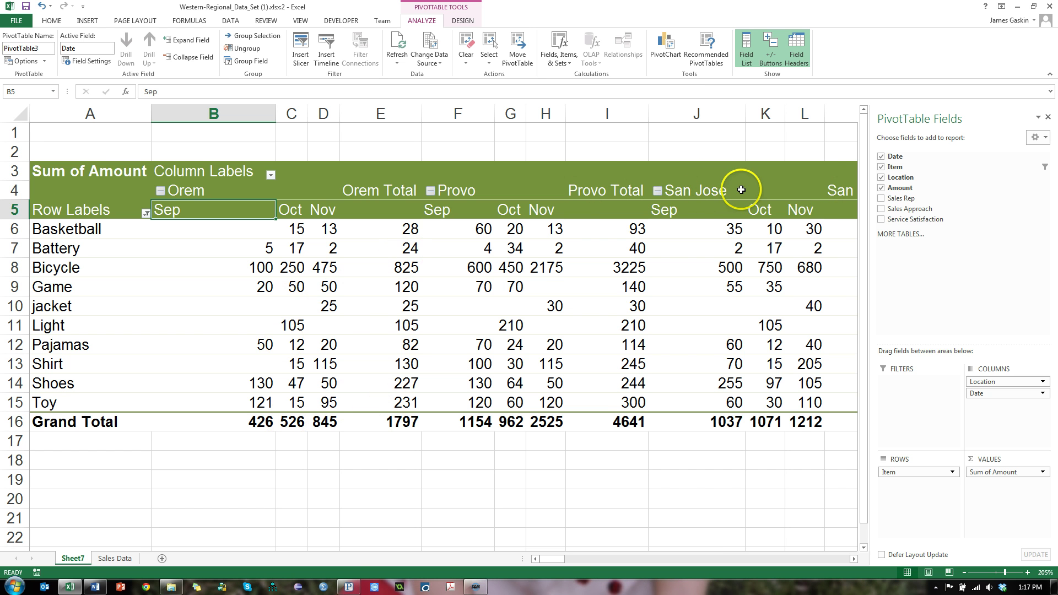
Step: Filter San Jose out of the Location columns and remove Date, leaving grand total 6438
click(269, 176)
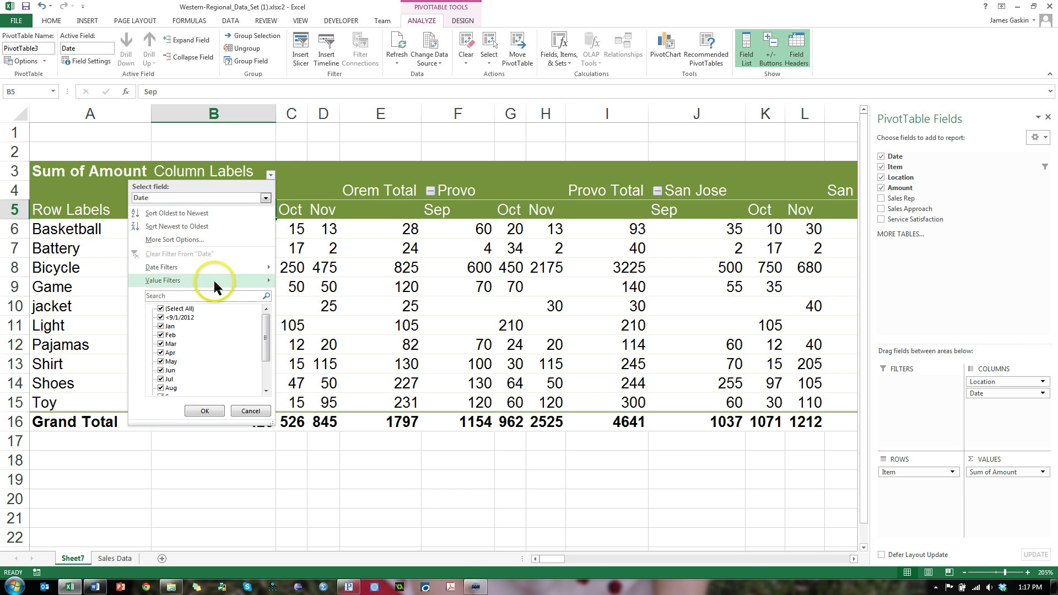
click(200, 198)
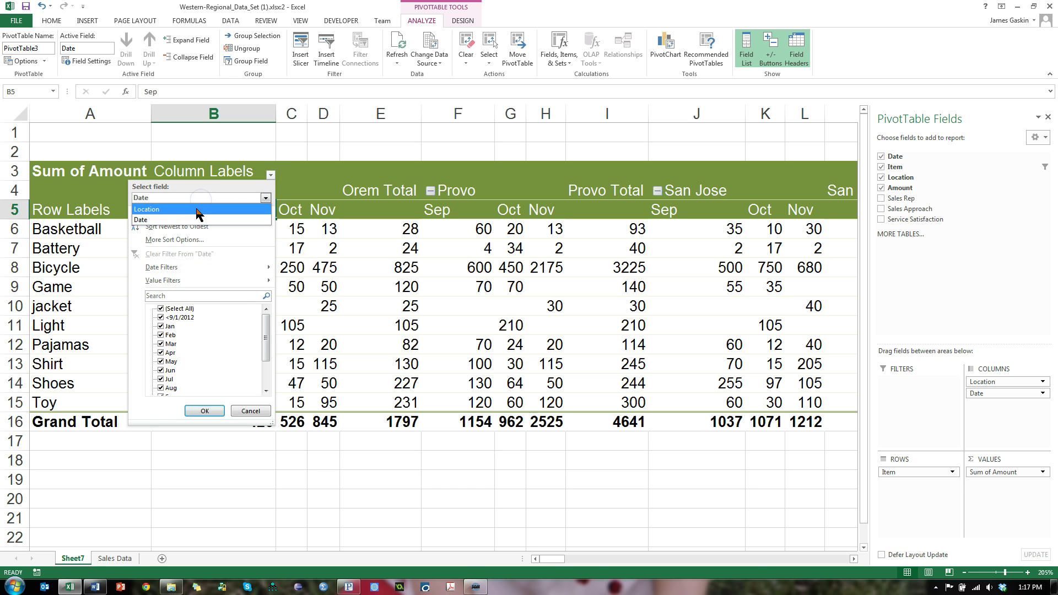
click(199, 213)
click(161, 335)
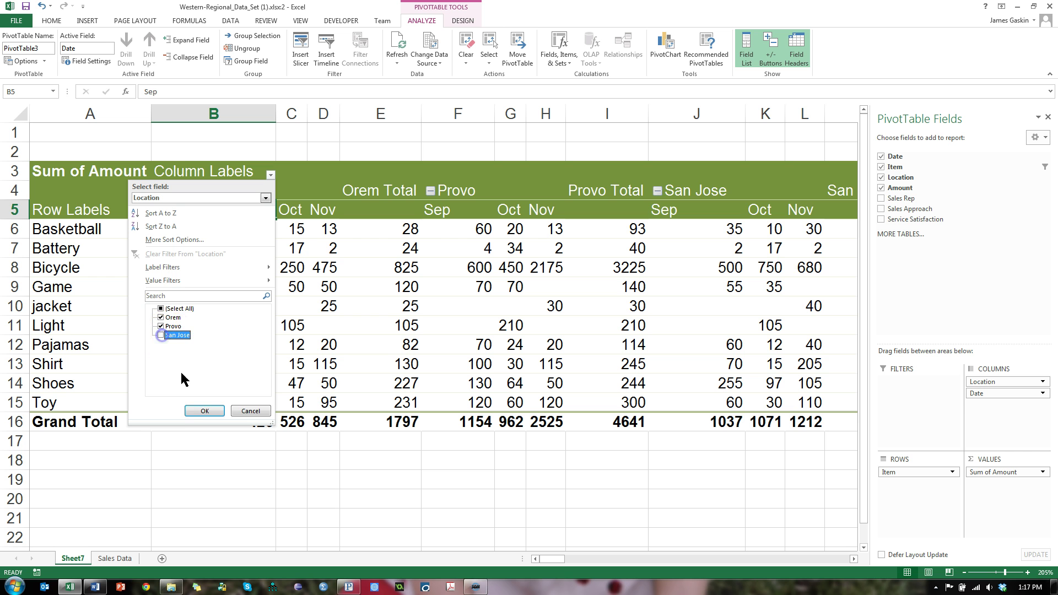
click(204, 411)
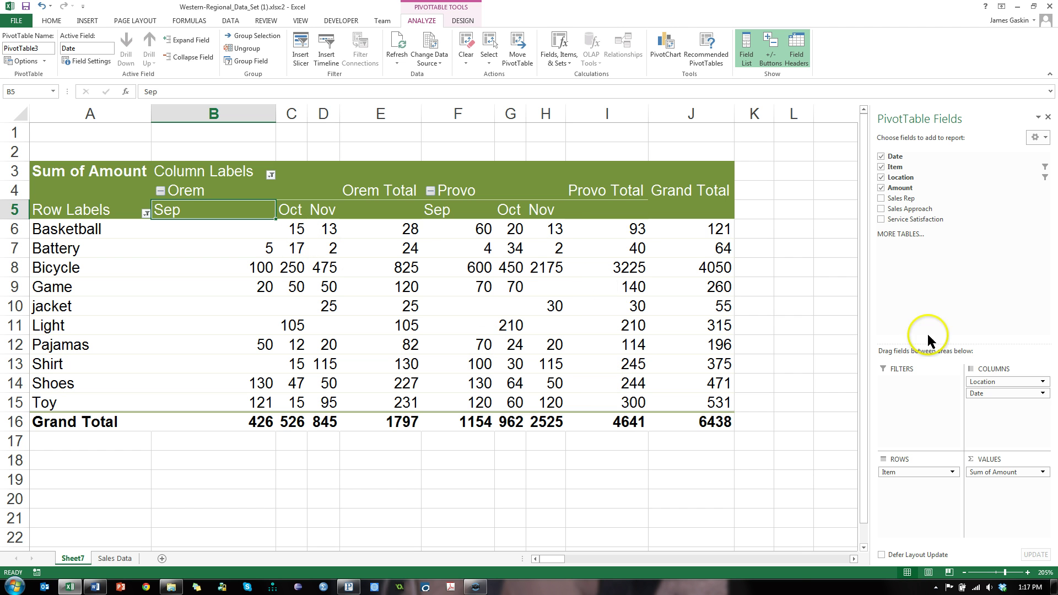
drag(995, 397, 989, 267)
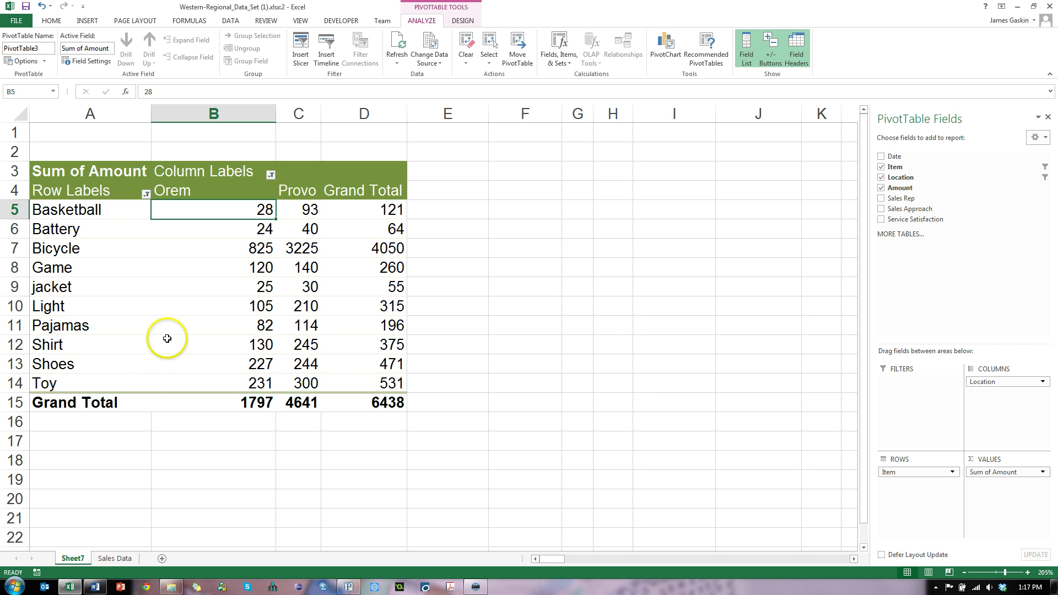
Step: Show Sum of Amount as % of Row Total, e.g. Bicycle 20.37% Orem, 79.63% Provo
right_click(99, 175)
click(146, 254)
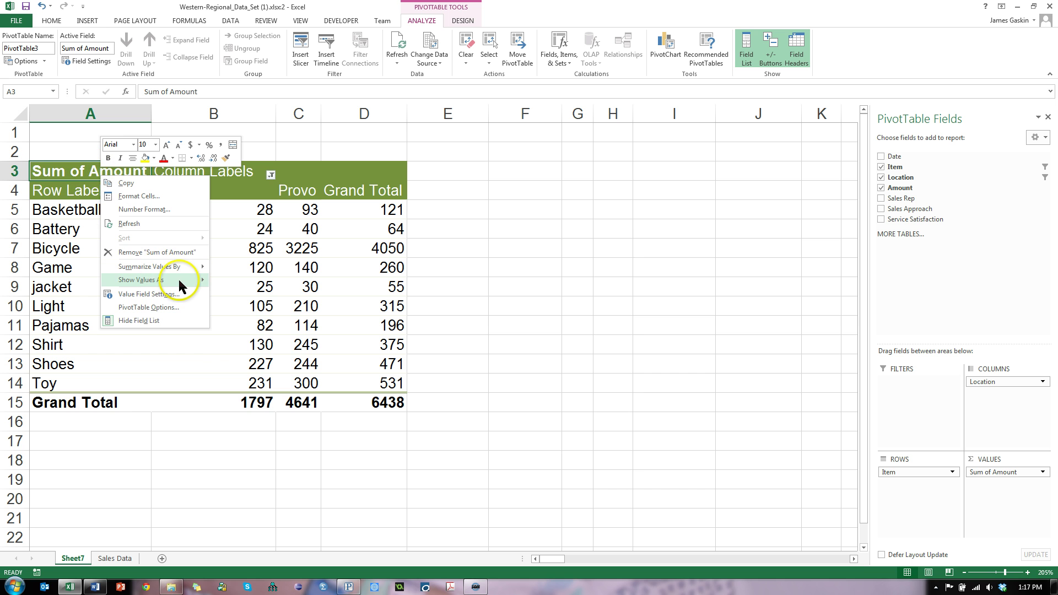
mouse_move(179, 279)
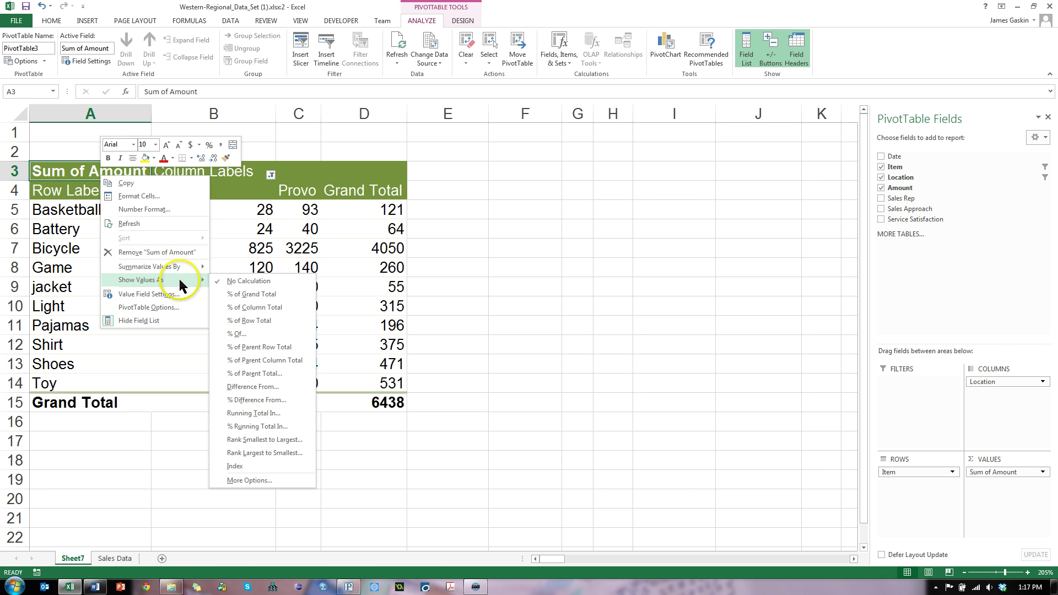
click(264, 324)
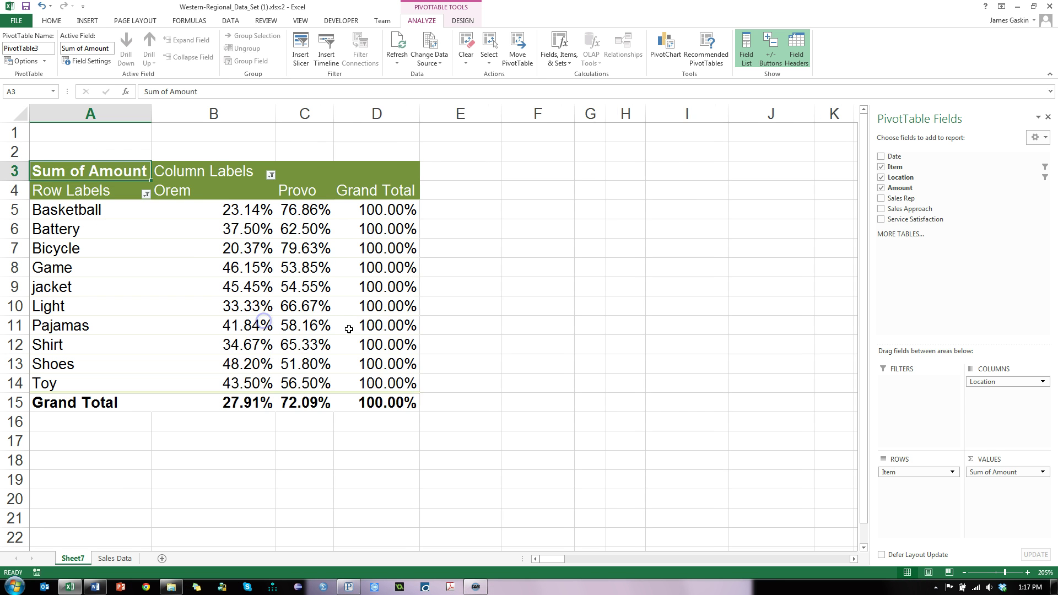
click(318, 406)
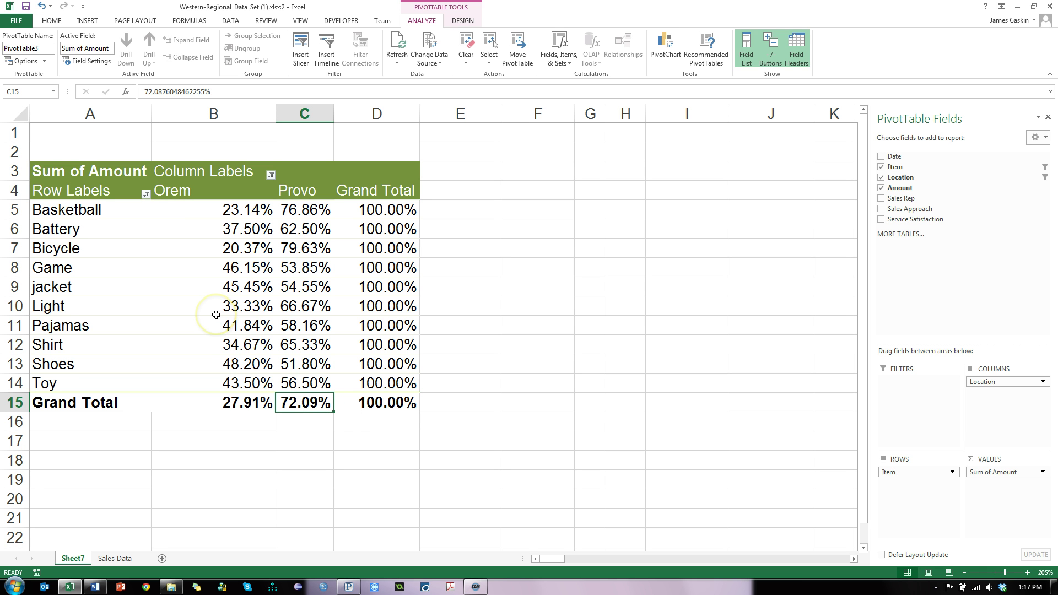
Step: Re-check San Jose in the Column Labels filter, giving grand totals 18.42%, 47.56%, 34.02%
click(271, 175)
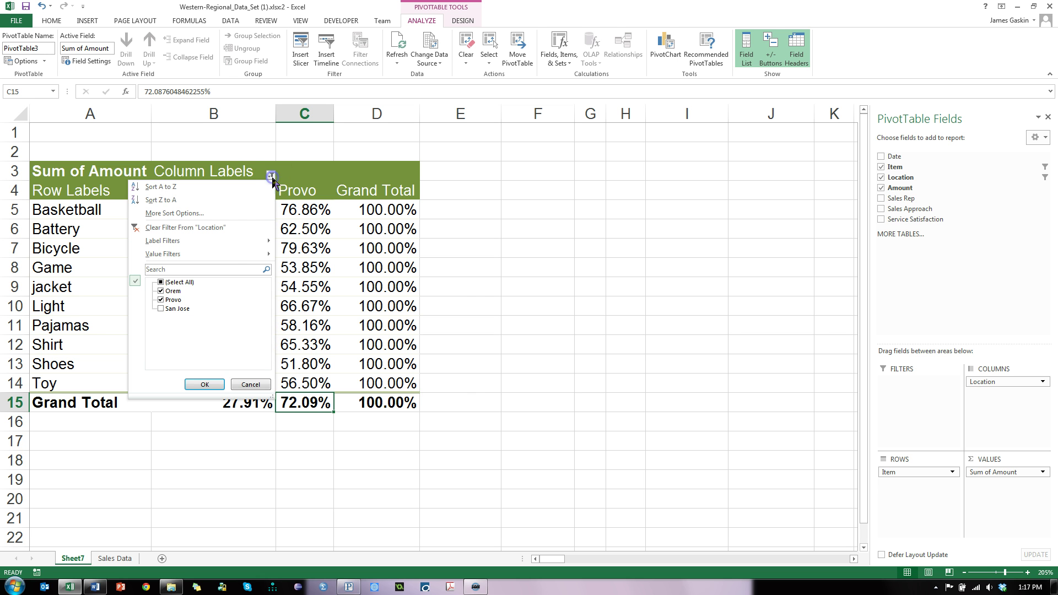
click(161, 308)
click(204, 384)
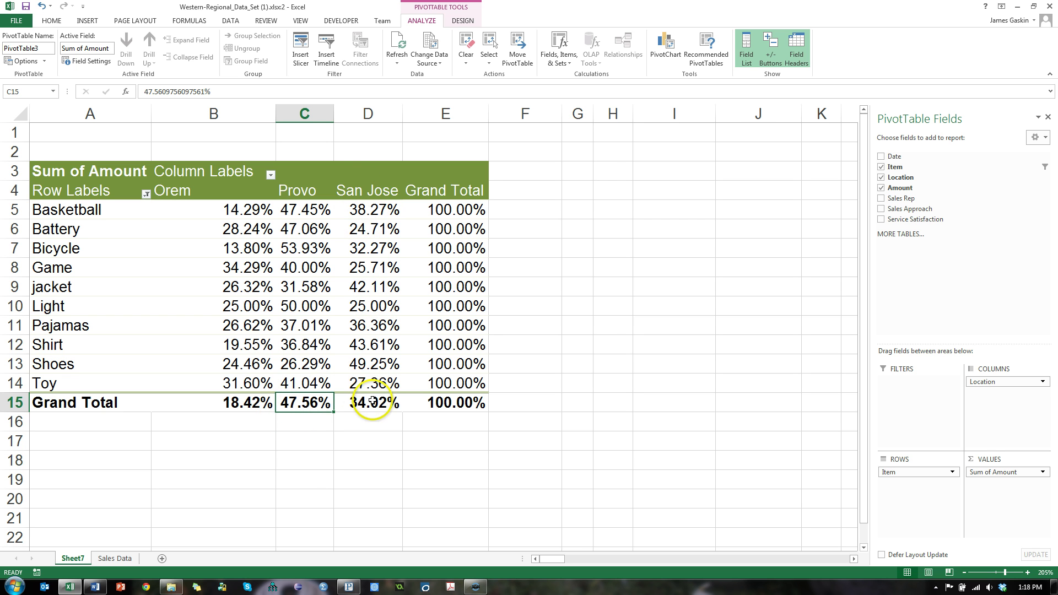
mouse_move(317, 406)
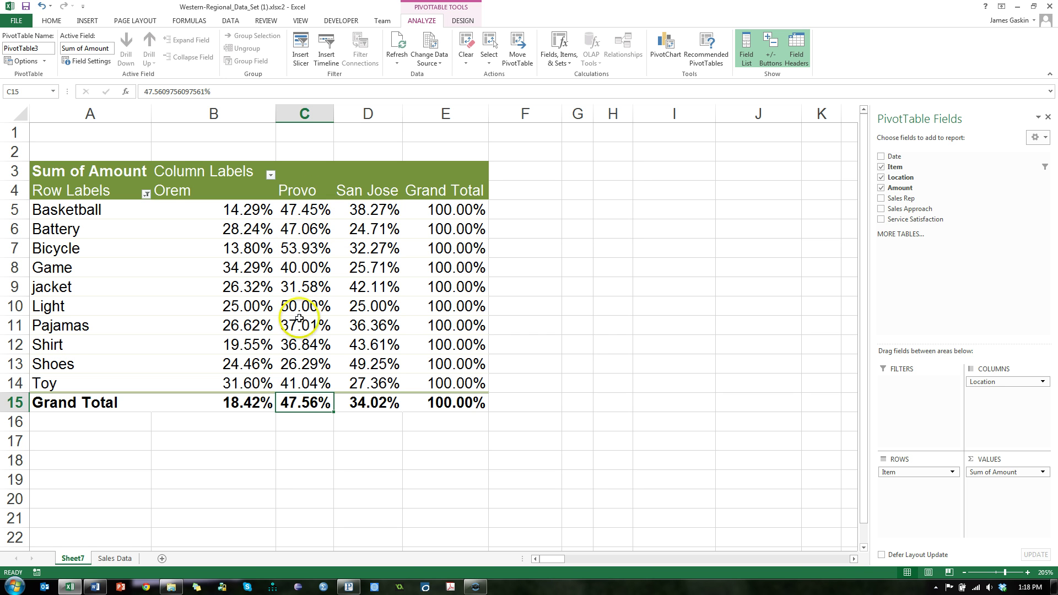
Step: Drill into the Bicycle/Provo cell to list its 11 records and sort Sales Rep A to Z
double_click(301, 253)
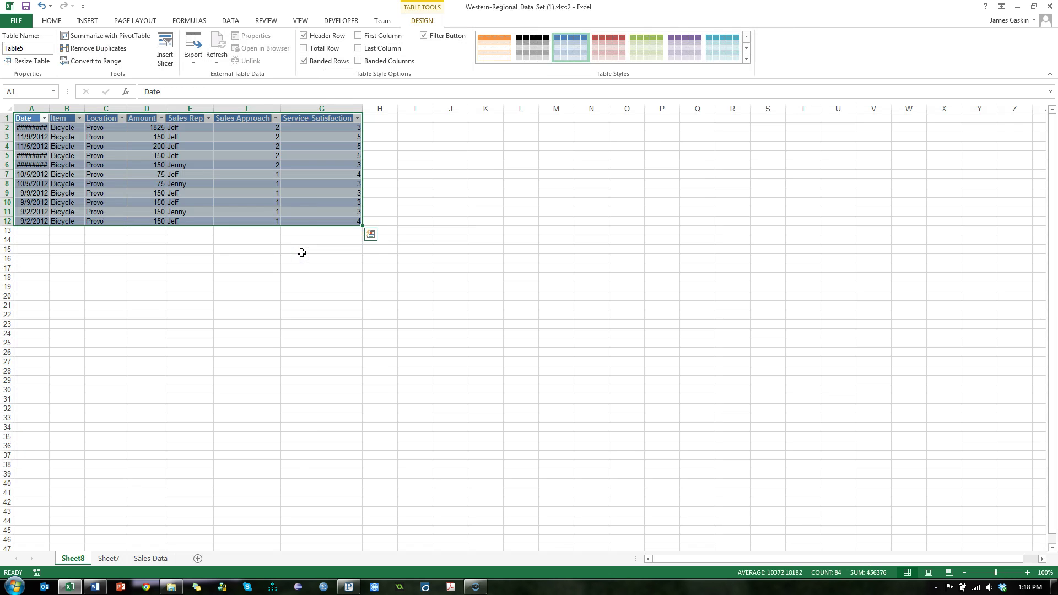
scroll(274, 213, up, 3)
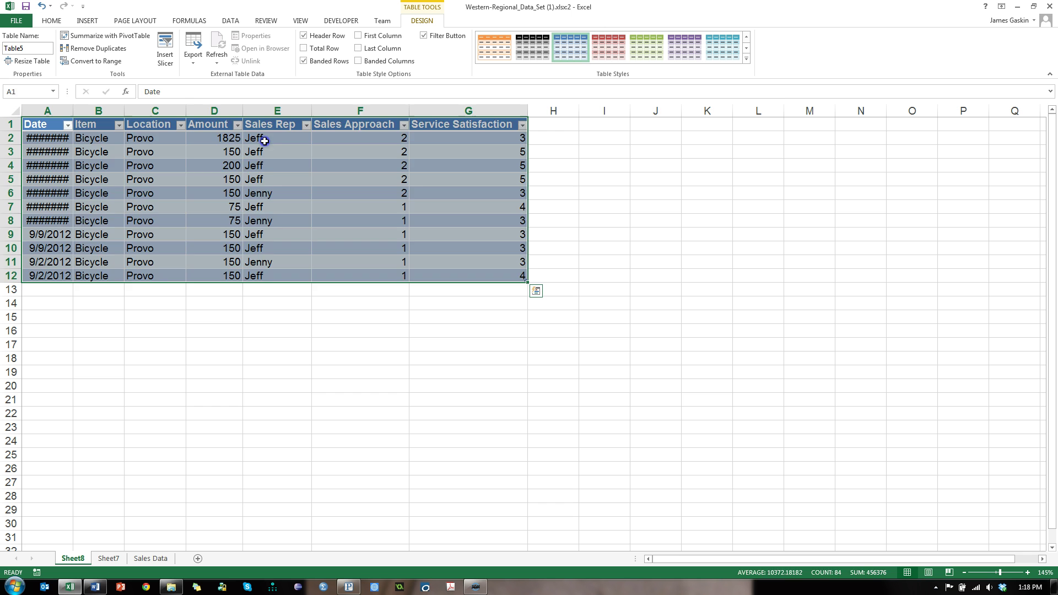
drag(265, 141, 271, 260)
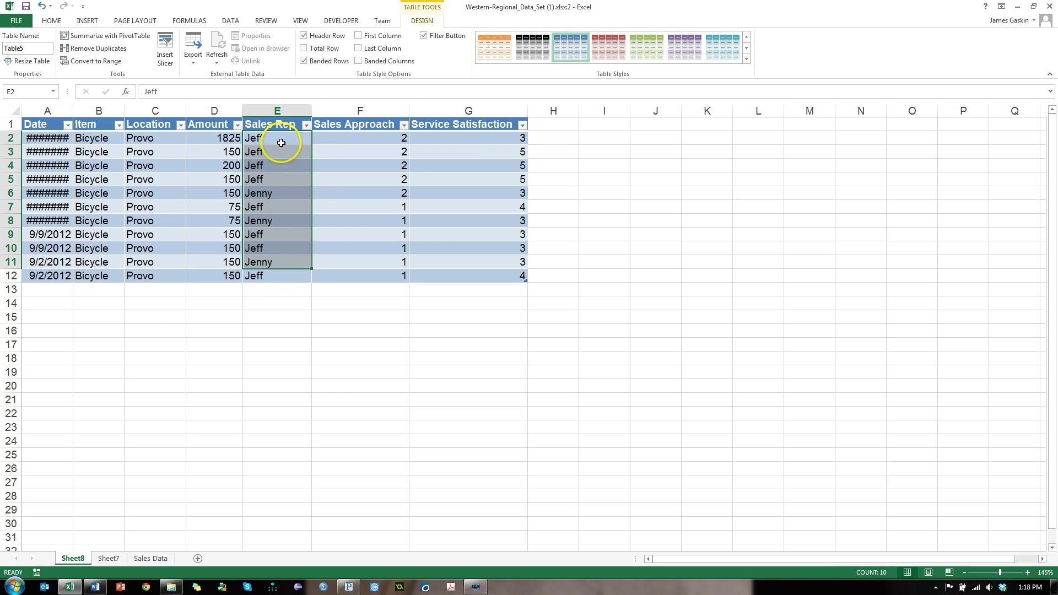
click(306, 127)
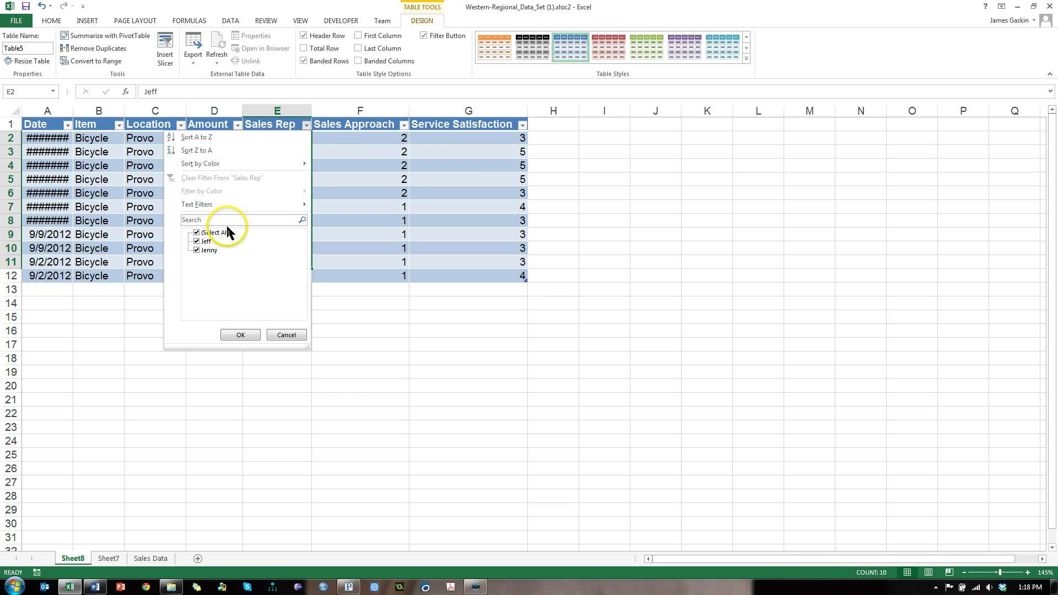
click(211, 145)
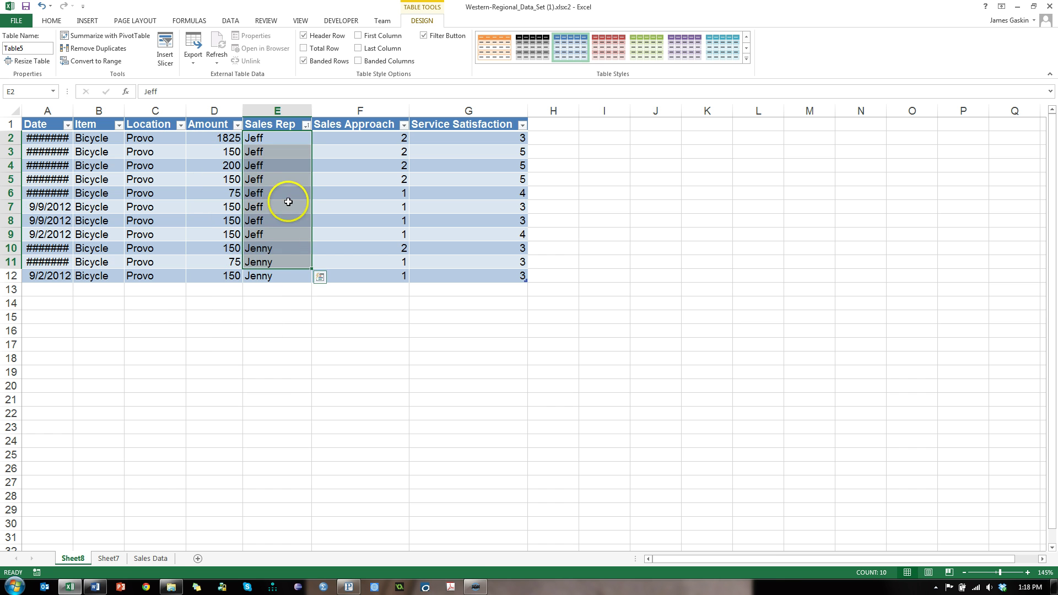
Step: Highlight Jeff's rows and their Sales Approach values, then return to the Sheet7 pivot
drag(264, 235, 273, 138)
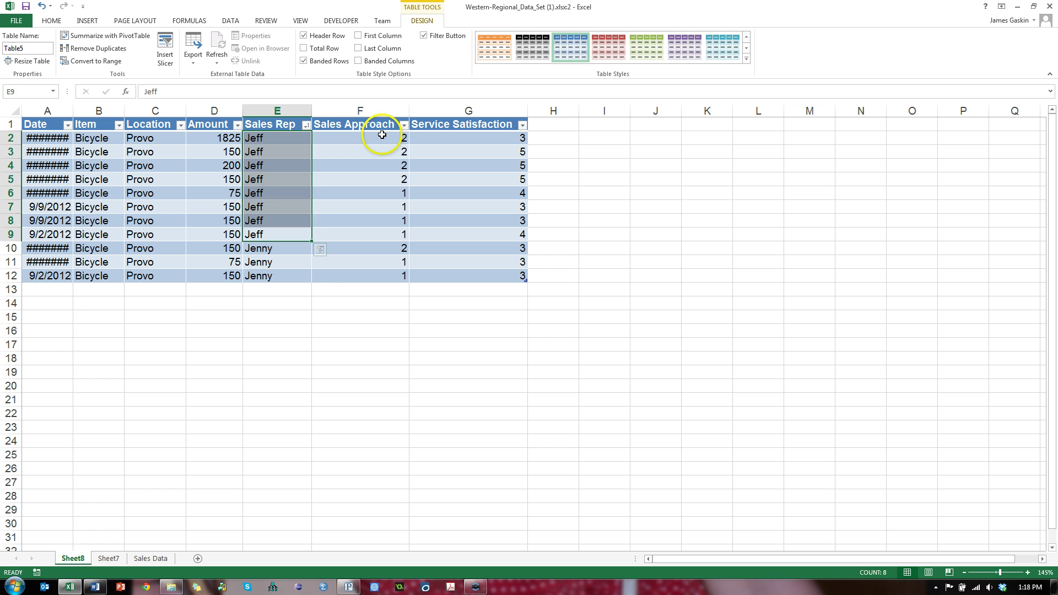
drag(382, 134, 388, 167)
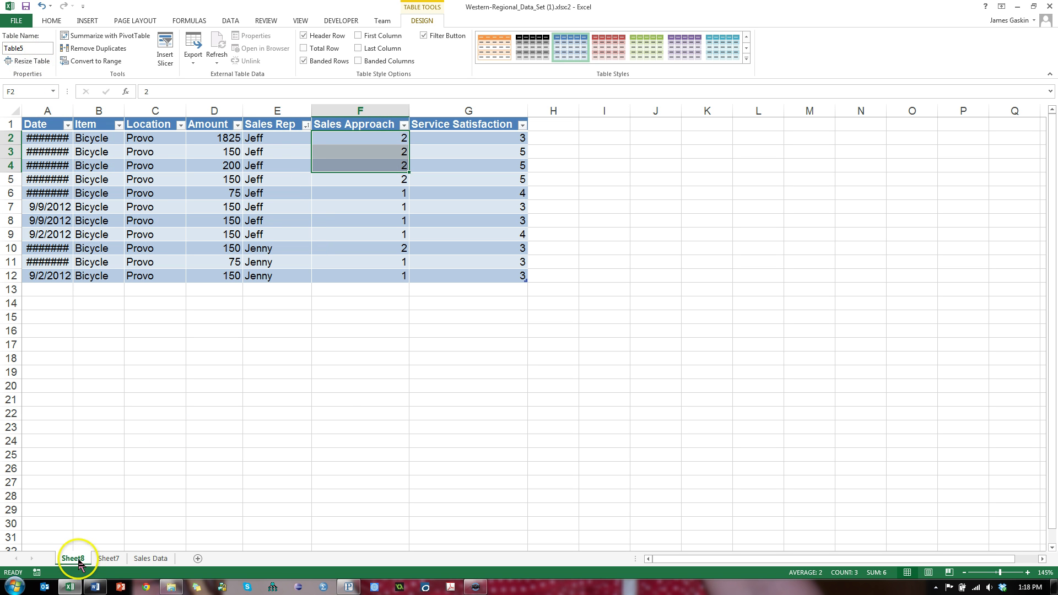
click(108, 559)
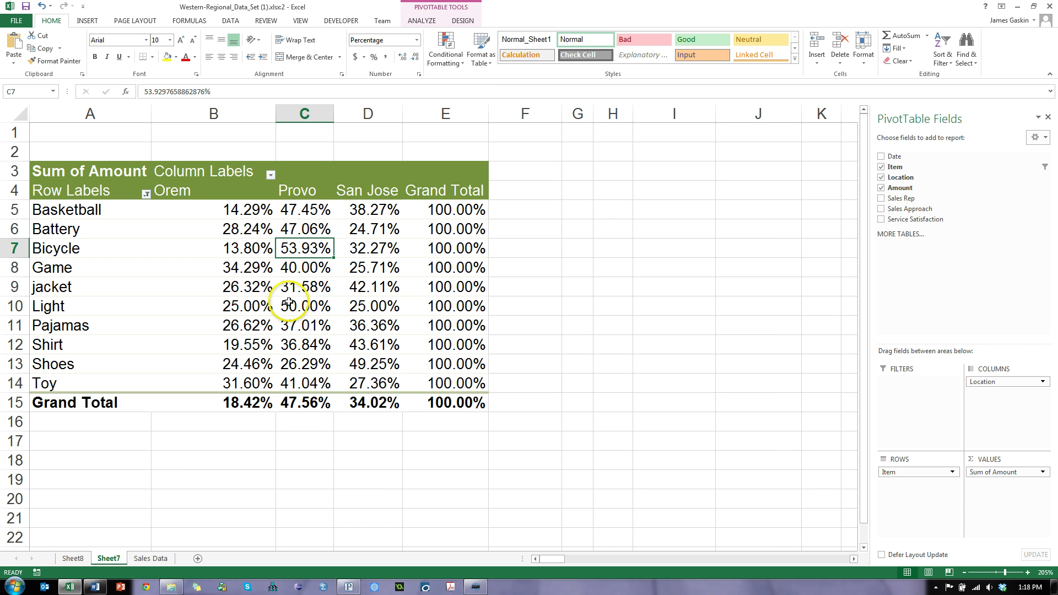
mouse_move(307, 306)
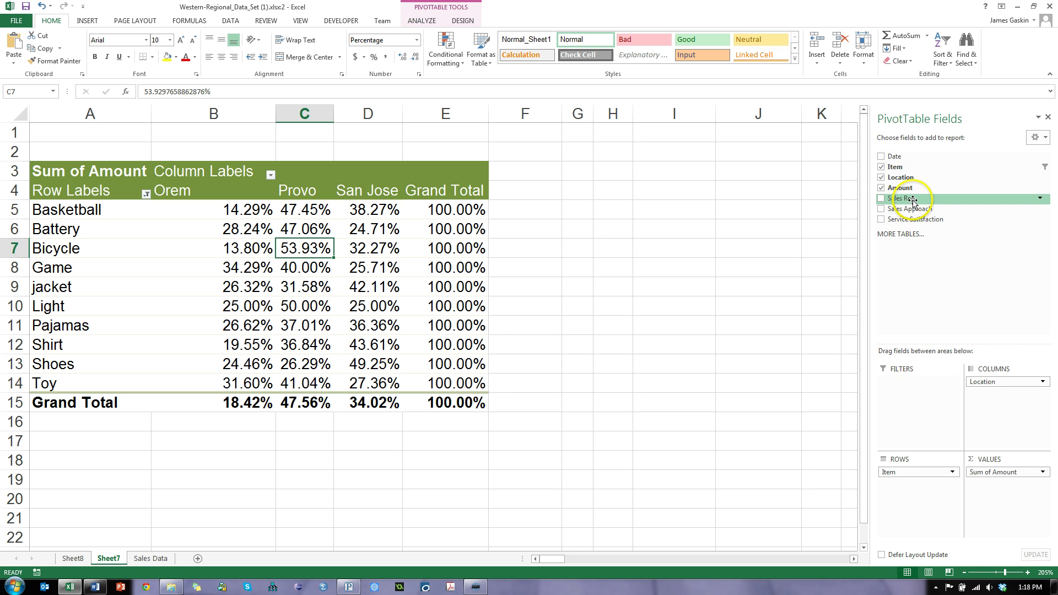
Step: Replace Item with Sales Rep in rows and set Show Values As to No Calculation
drag(905, 211, 964, 229)
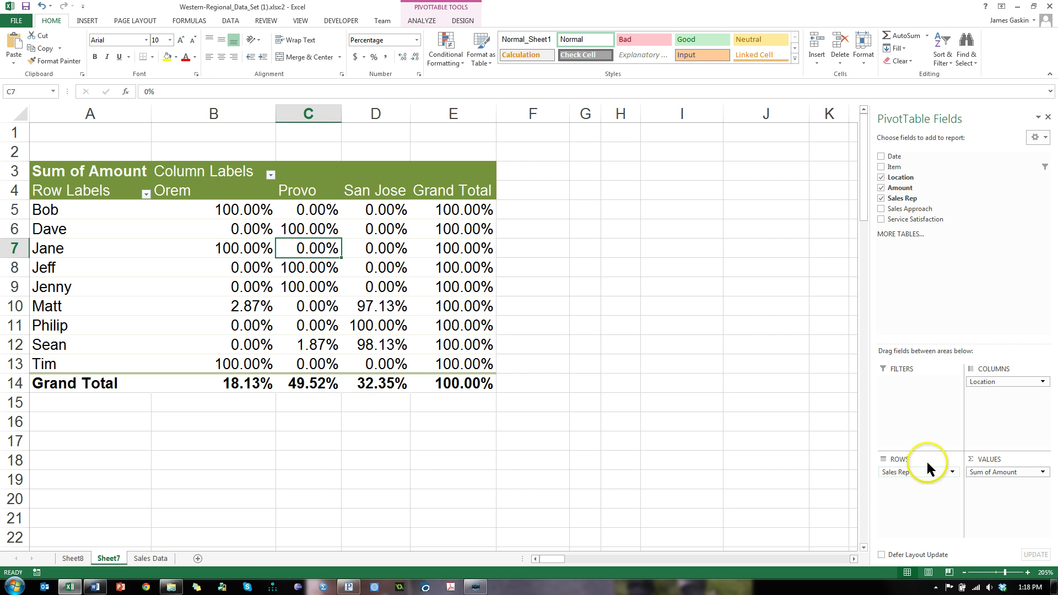
right_click(77, 173)
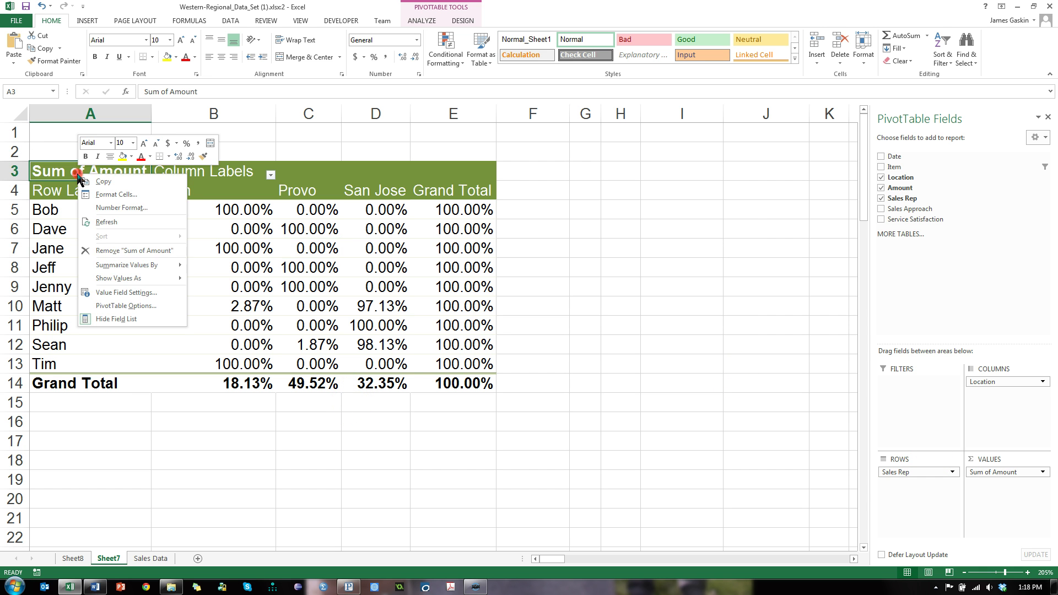
mouse_move(140, 283)
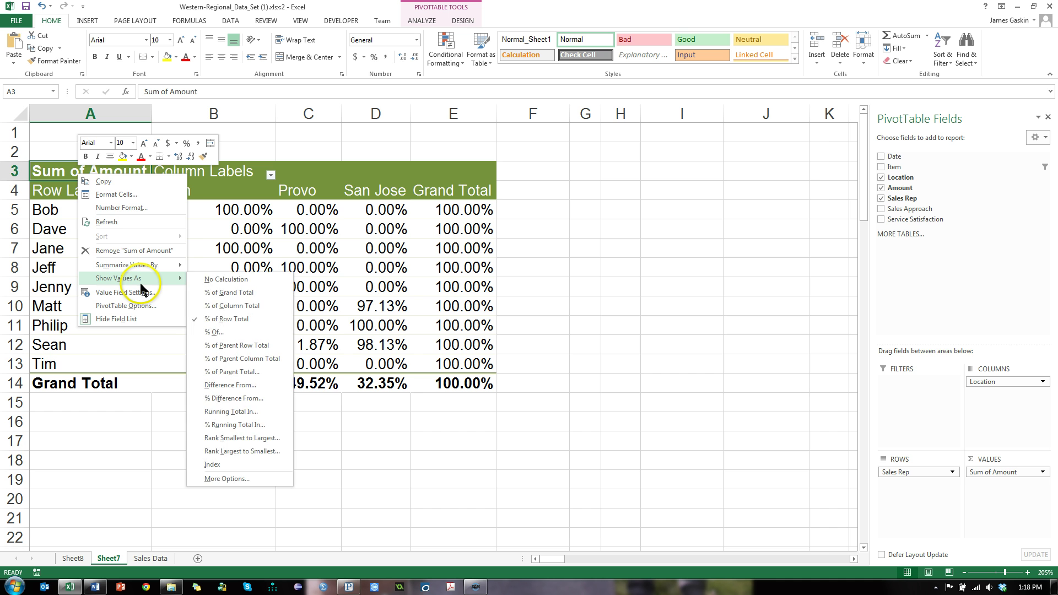
click(232, 283)
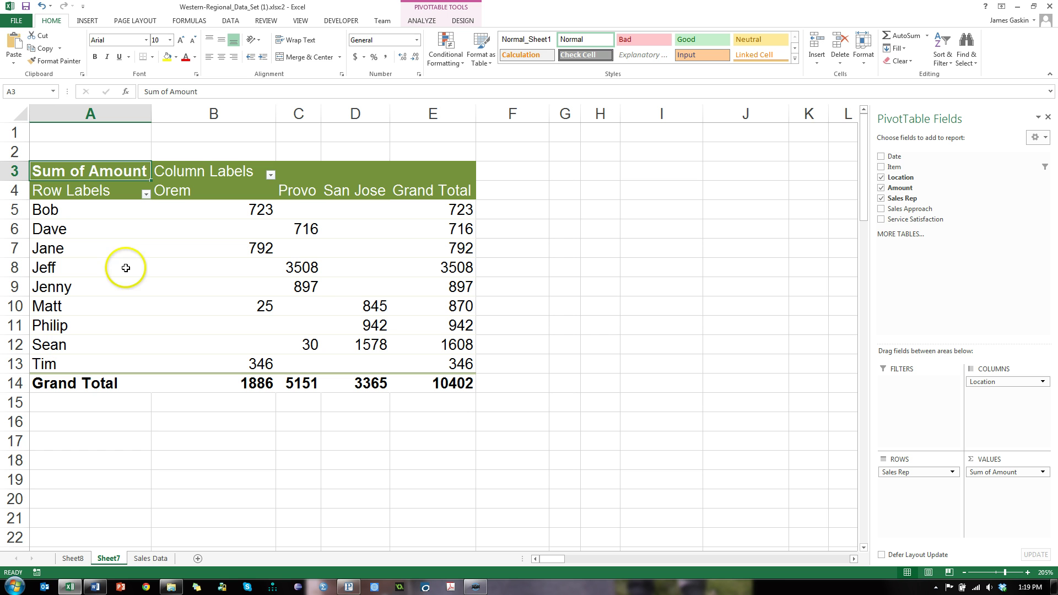
key(Down)
key(Down)
key(Down)
key(Down)
key(Down)
key(Down)
key(Down)
key(Down)
key(Down)
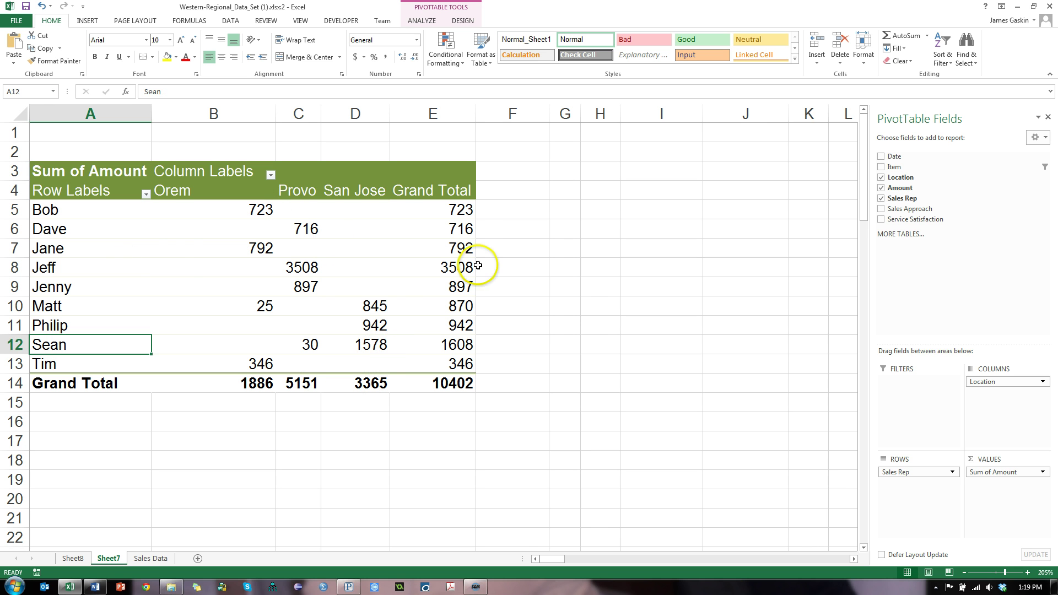
mouse_move(174, 236)
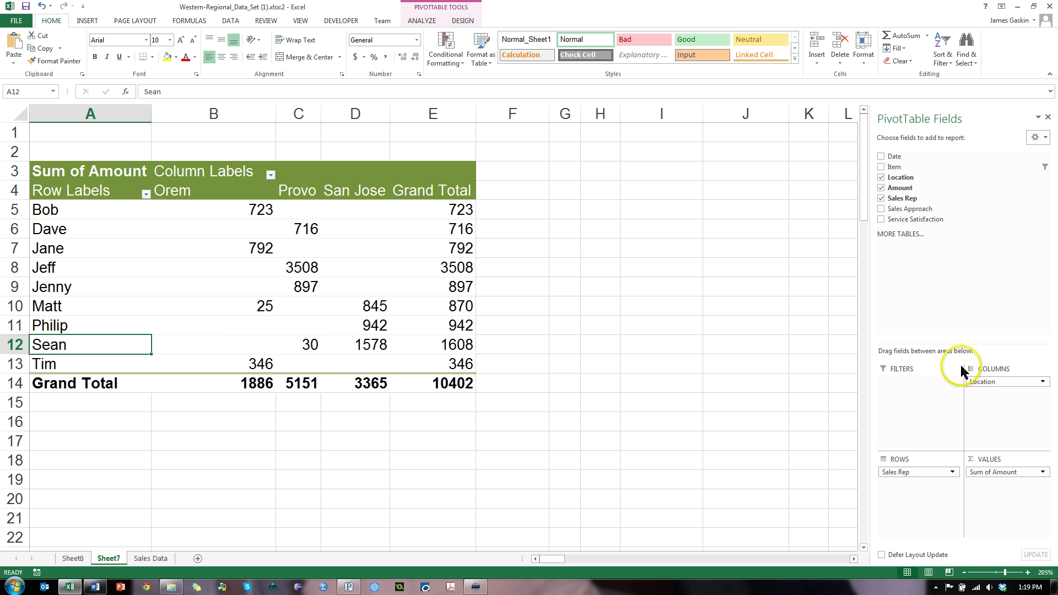
Step: Remove Location from the columns, leaving one total per rep, e.g. Jeff 3508
drag(961, 372, 980, 243)
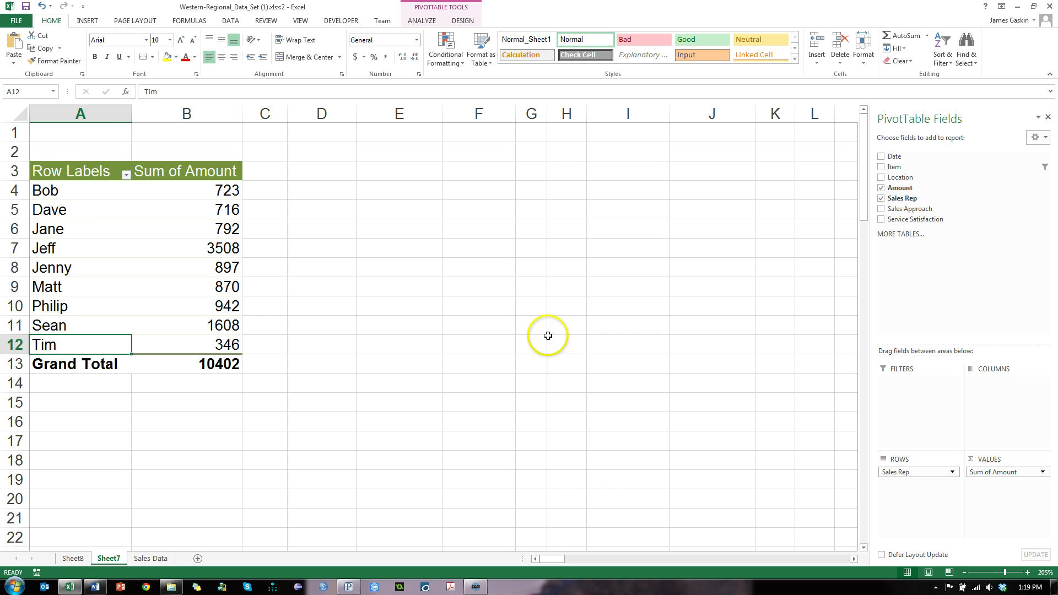
click(227, 248)
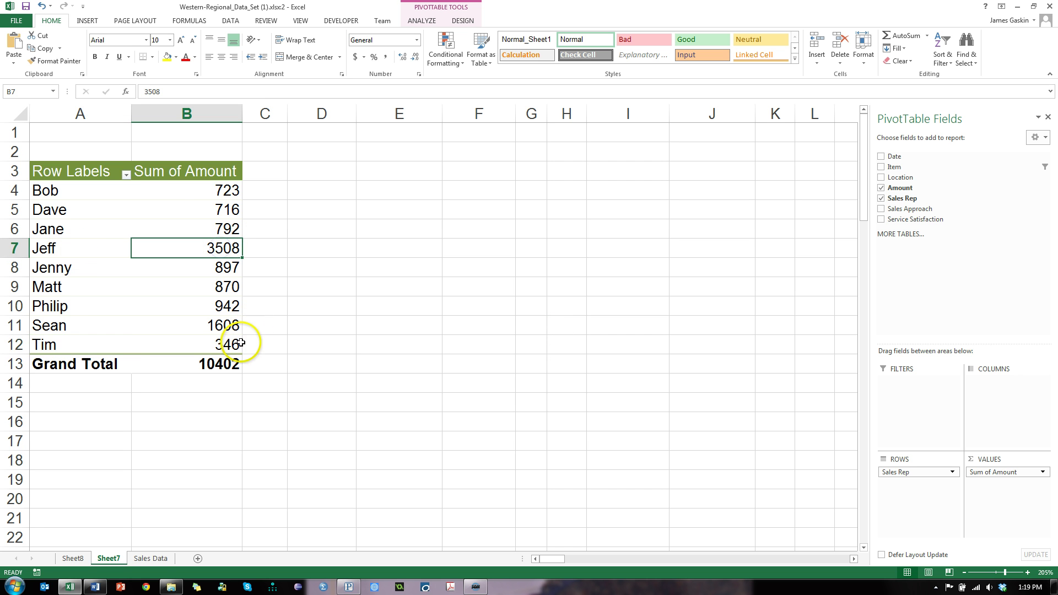
click(221, 330)
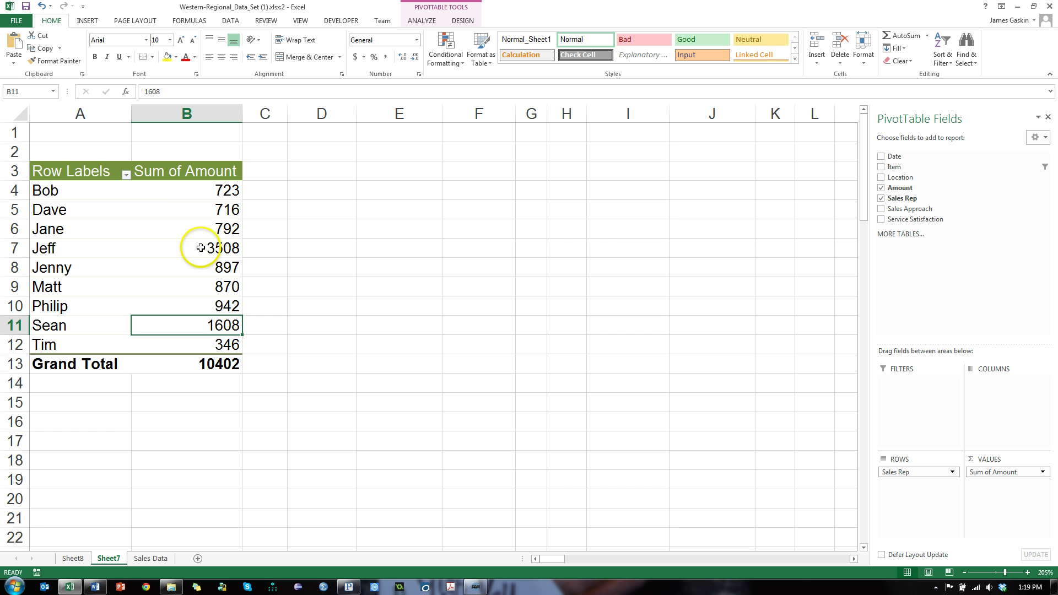
Step: Show values as Difference From with base item Jeff, giving -2785 and -3162 for other reps
right_click(158, 173)
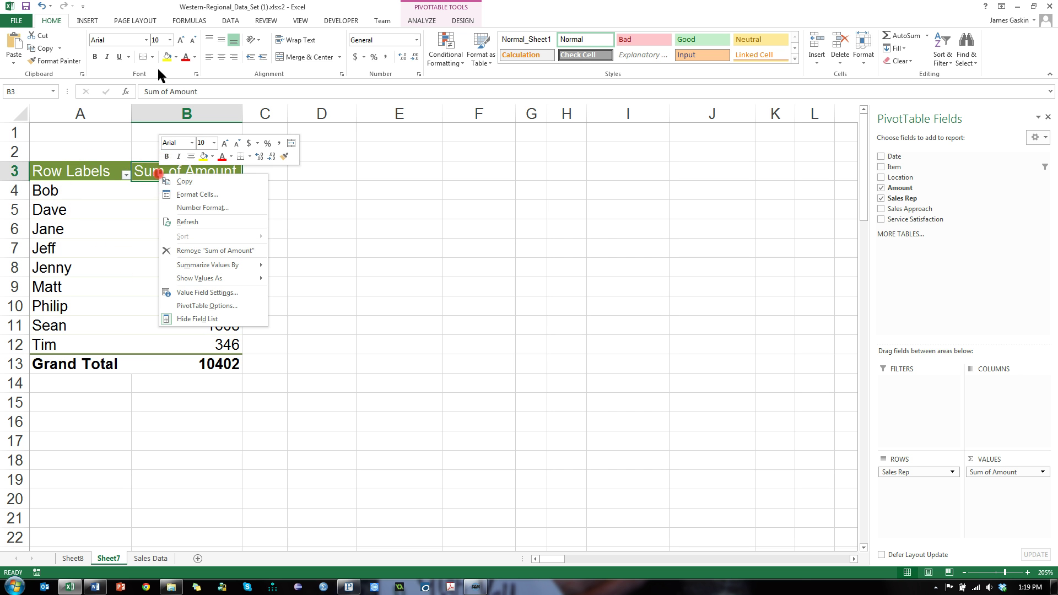
mouse_move(224, 276)
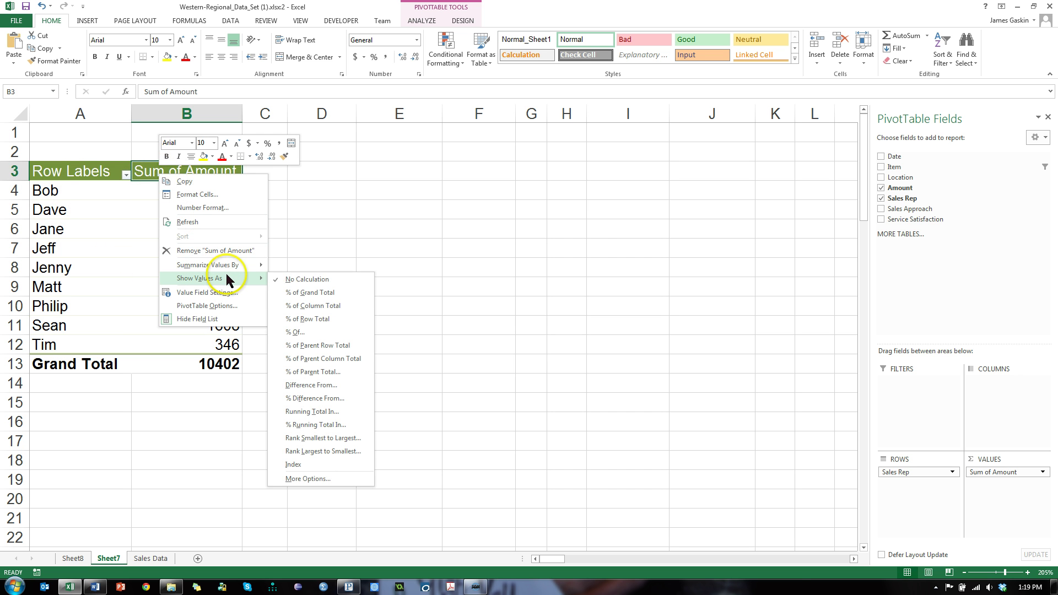
click(319, 385)
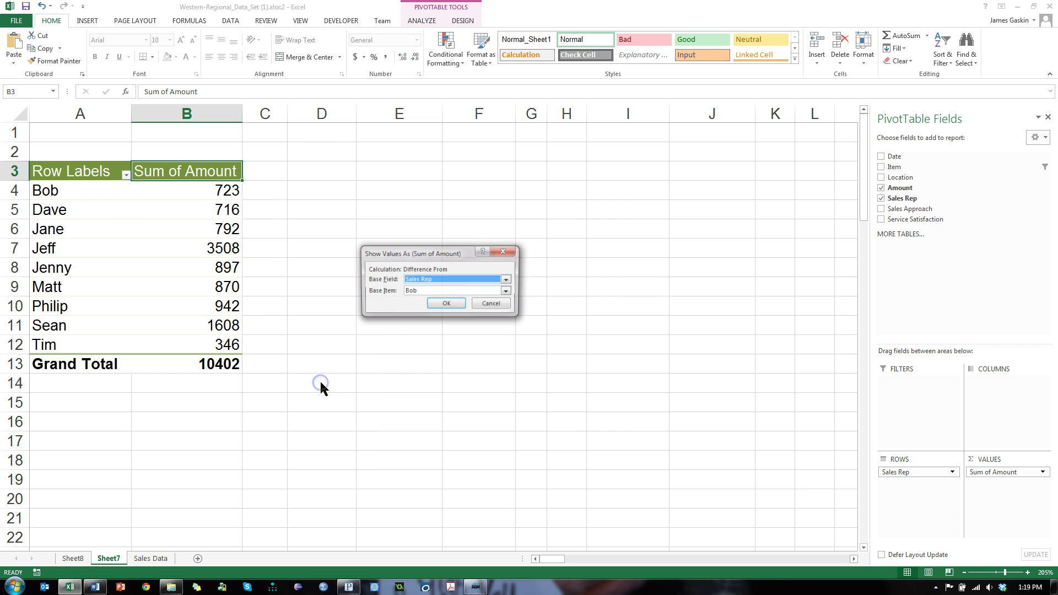
click(437, 291)
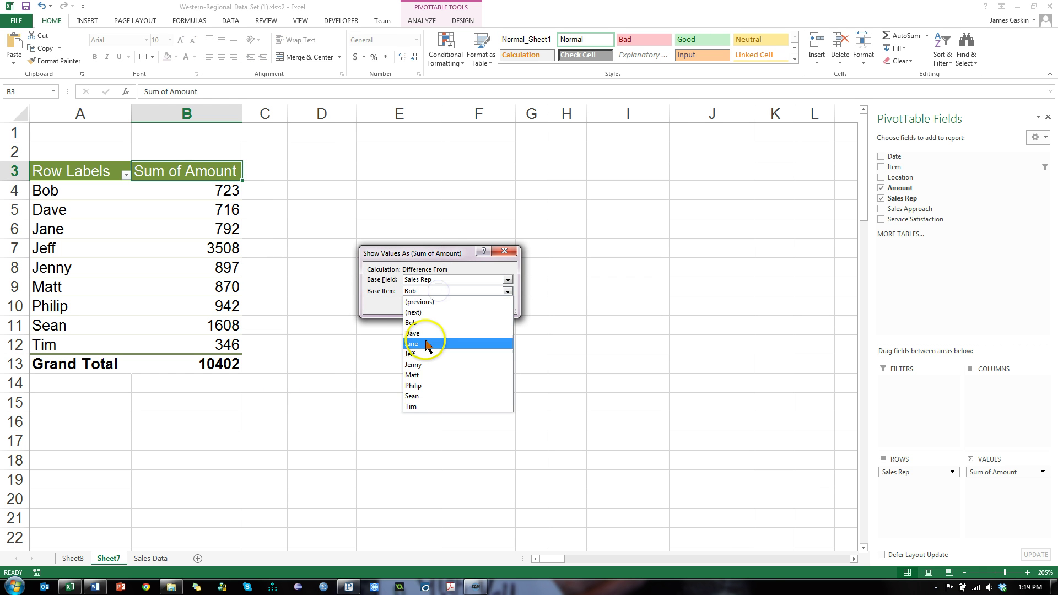
click(427, 355)
click(446, 303)
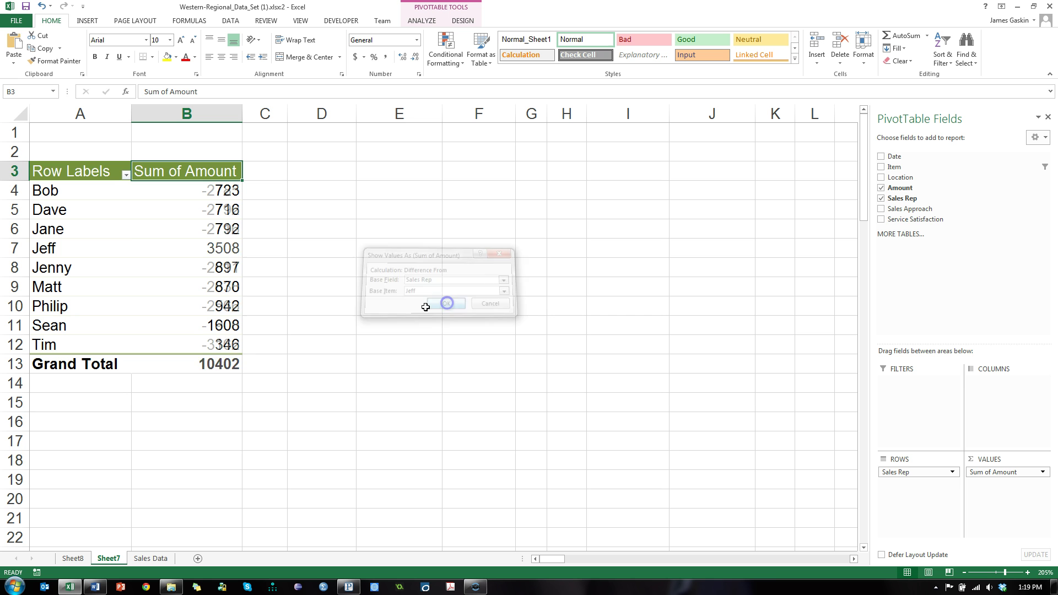
click(214, 252)
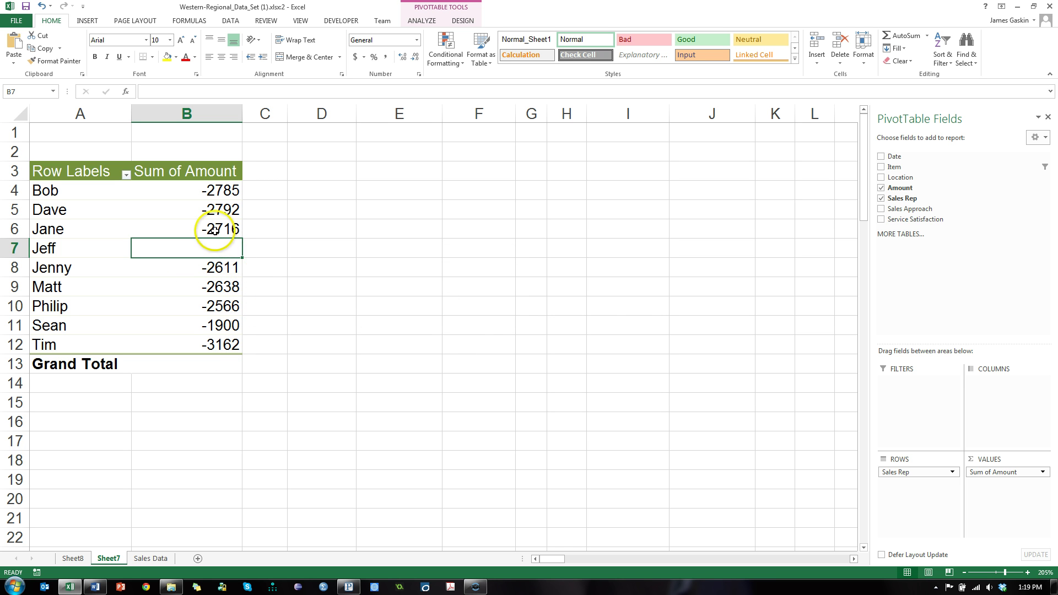
click(226, 348)
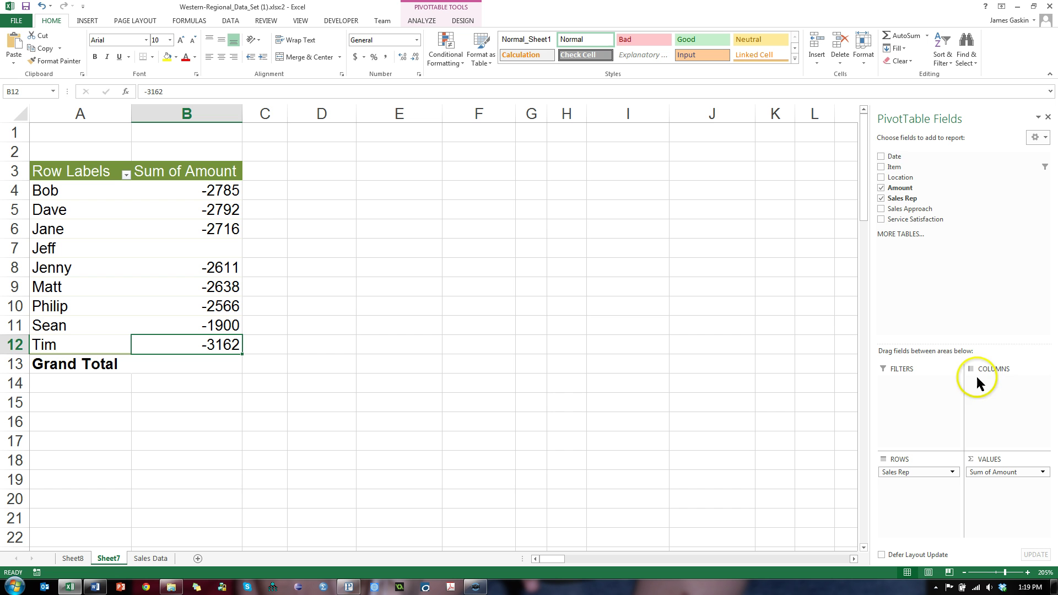
Step: Split the pivot sums into Sep, Oct and Nov columns by Date, with Show Values As set to No Calculation
drag(898, 154, 1005, 417)
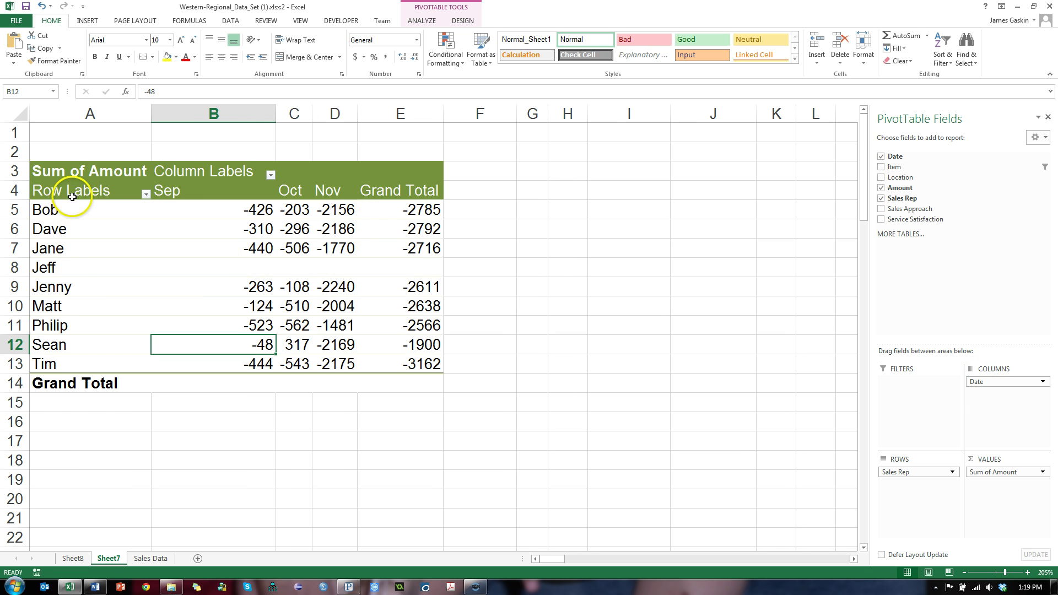
right_click(93, 174)
mouse_move(149, 278)
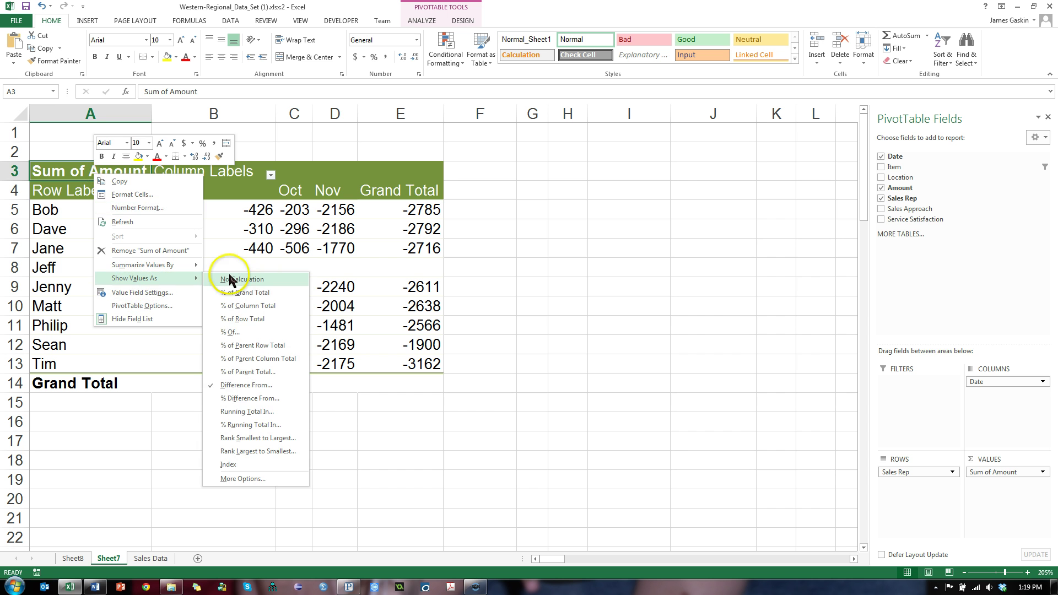
click(248, 280)
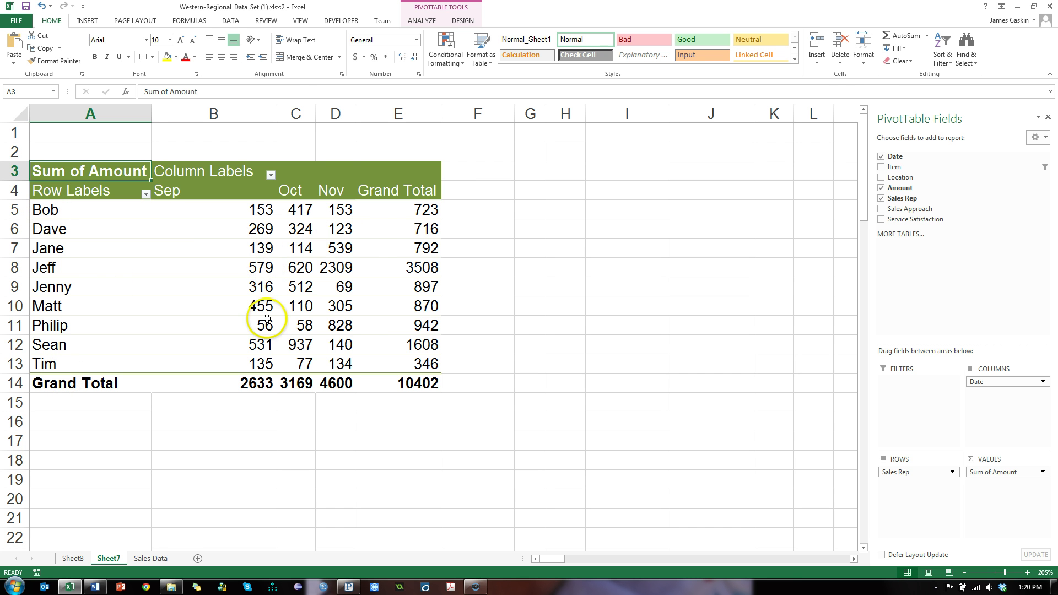
click(292, 247)
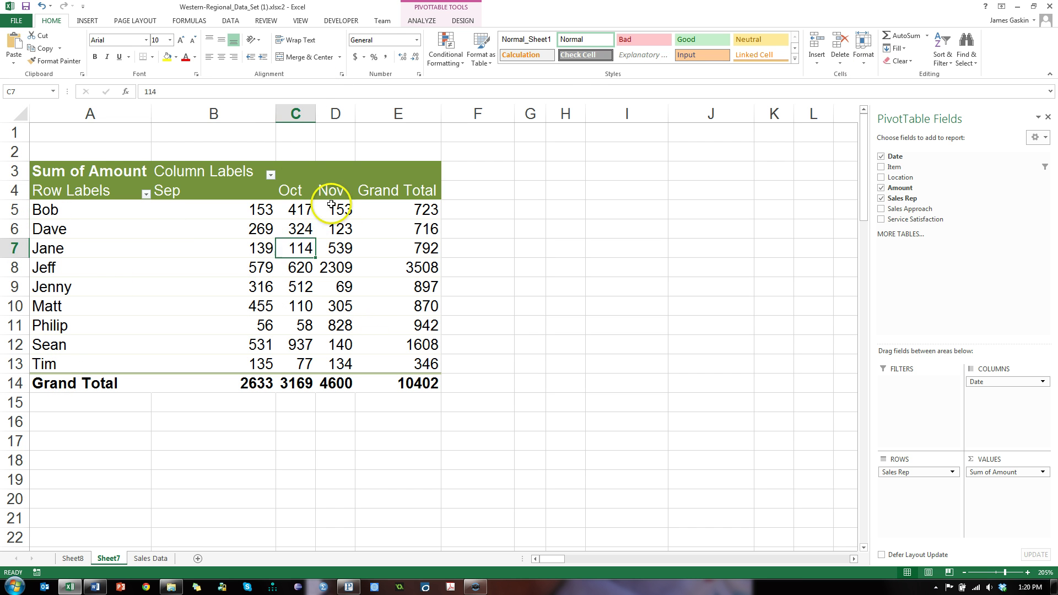
click(430, 22)
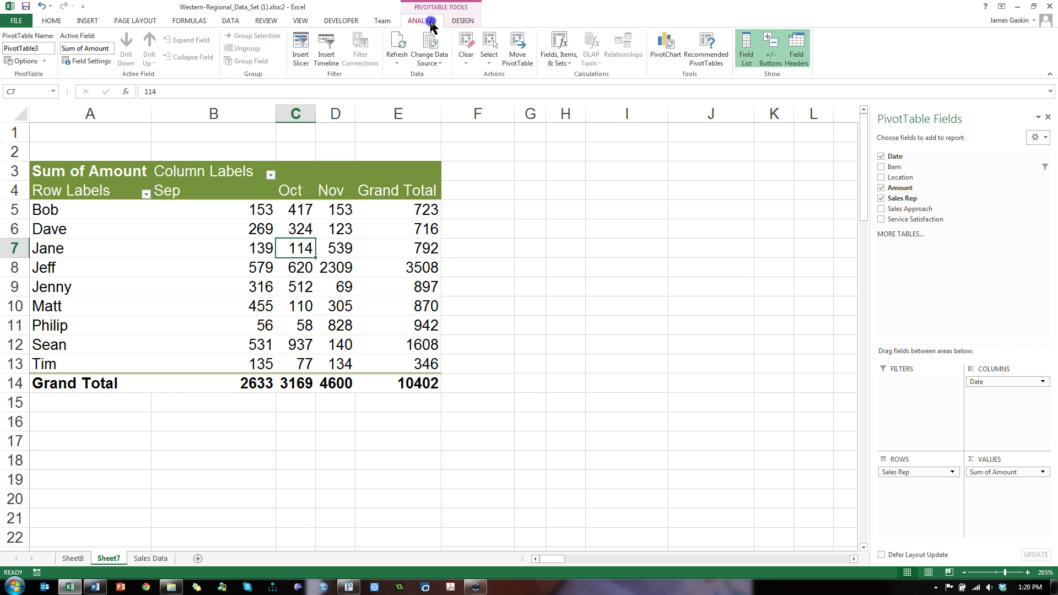
Step: Insert a clustered column PivotChart of each rep's Sep, Oct and Nov sums and position it under the table
click(660, 45)
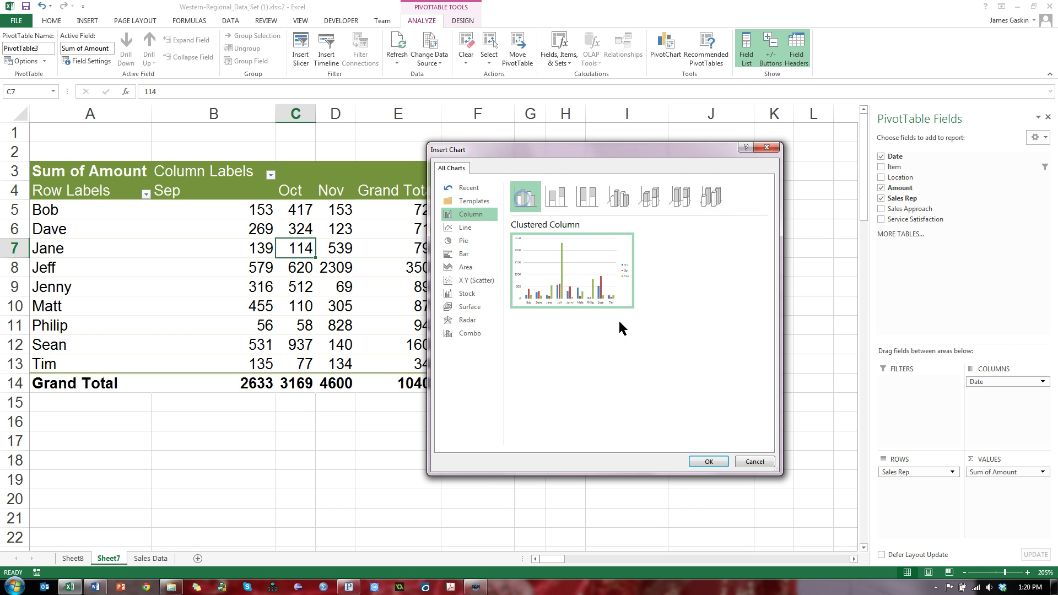
click(709, 461)
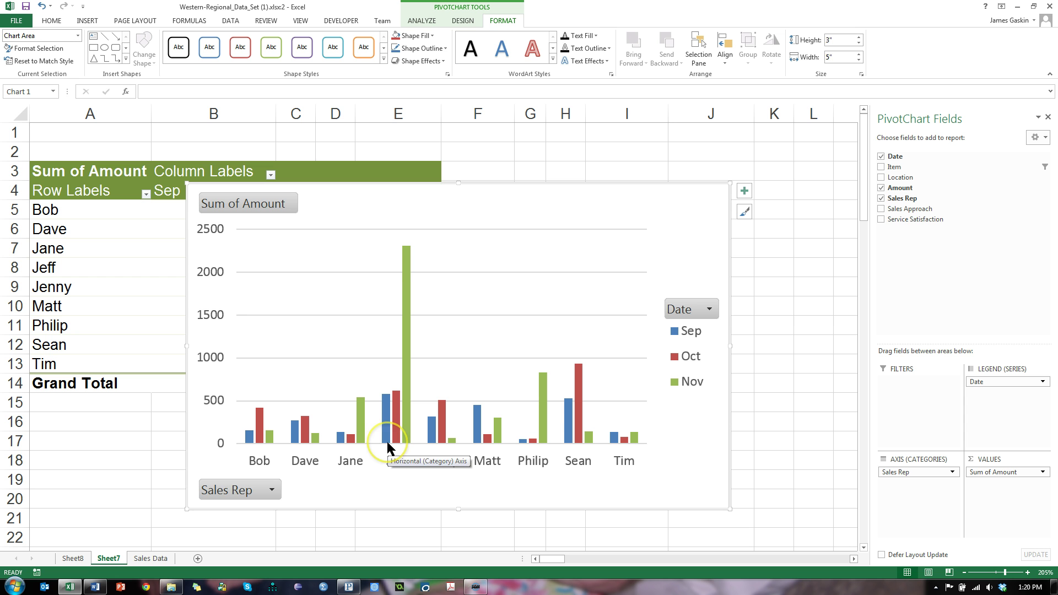
double_click(407, 293)
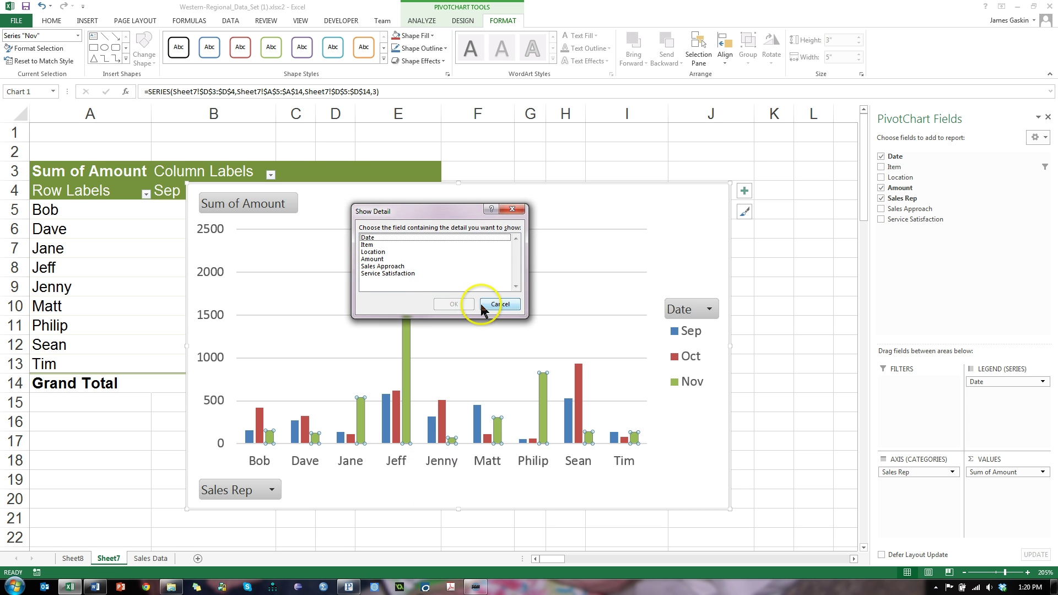
click(497, 304)
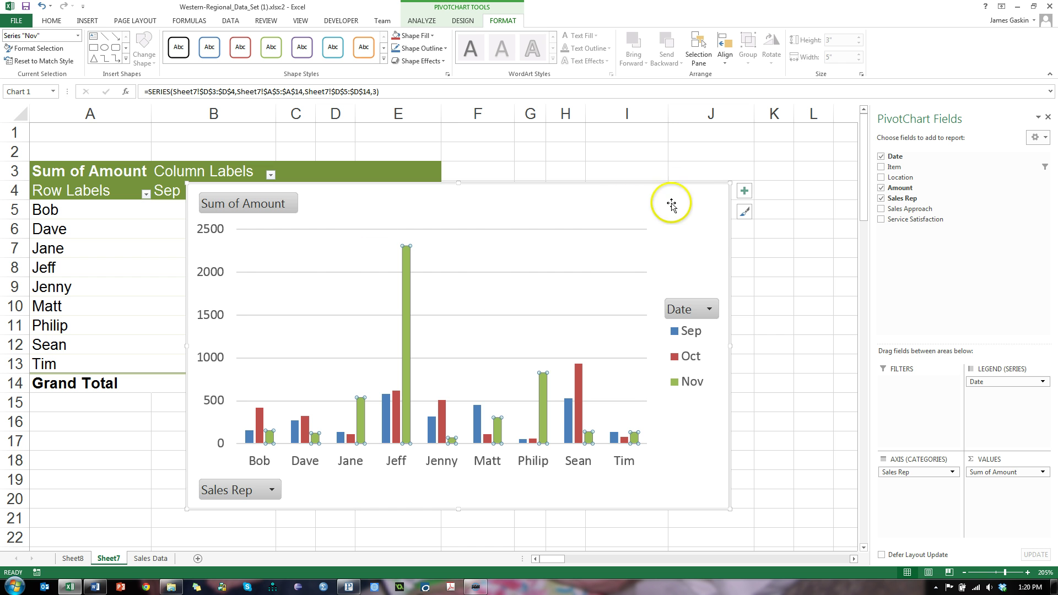
drag(675, 189, 843, 262)
key(ctrl+z)
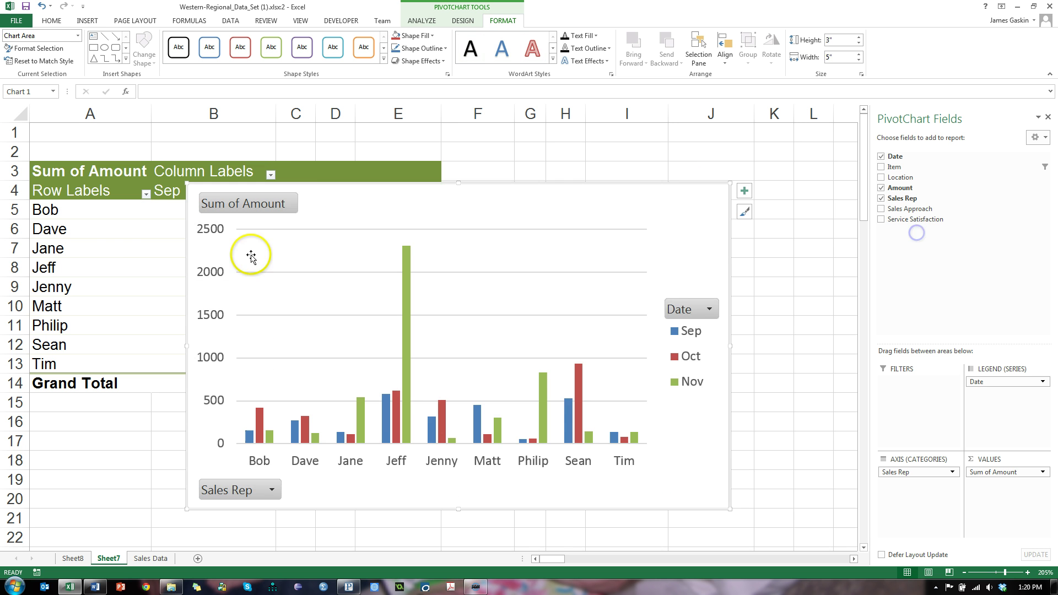
Step: Drill into Jeff's 2309 November value to list its 10 underlying sales on a new sheet
drag(316, 193, 309, 375)
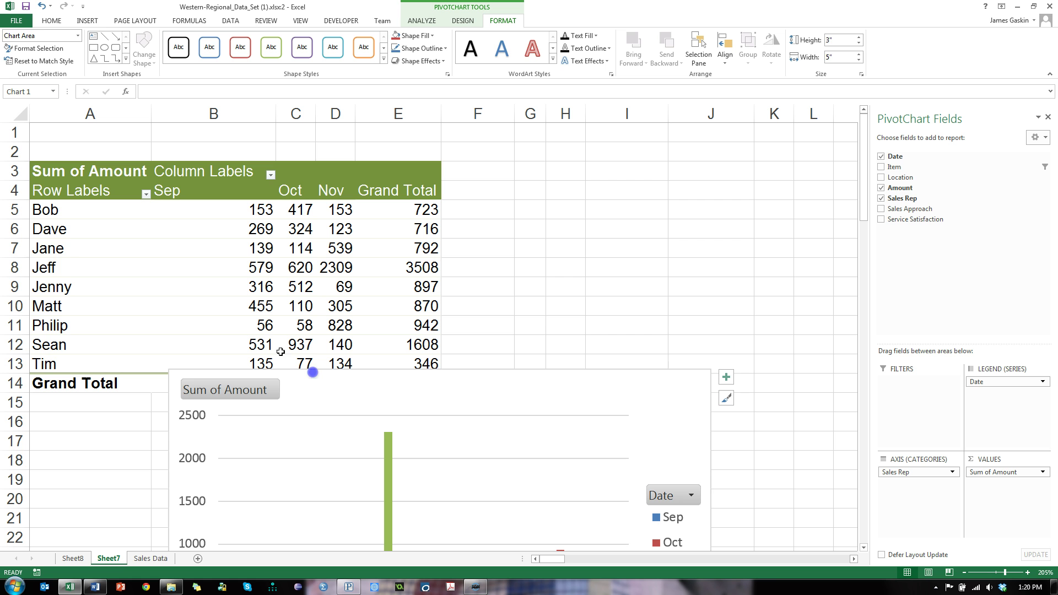
double_click(336, 268)
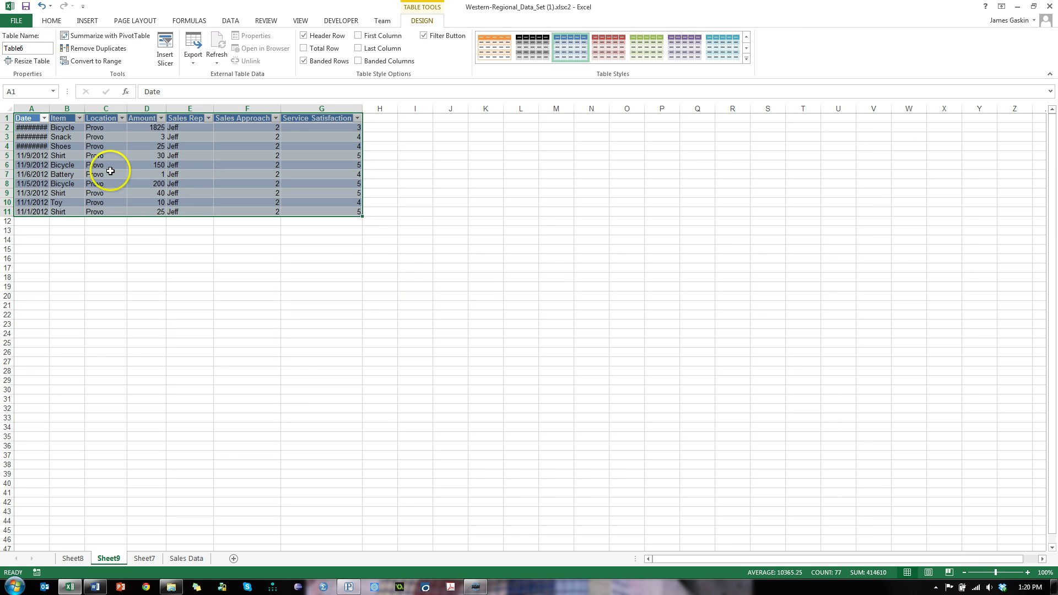
ctrl+scroll(171, 213, up, 7)
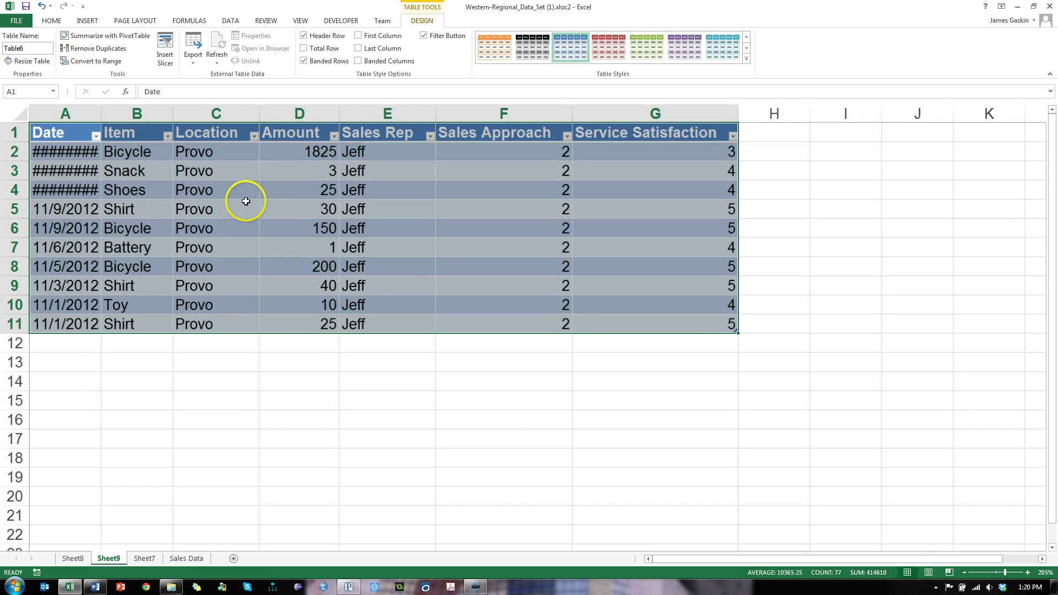
click(310, 152)
click(128, 151)
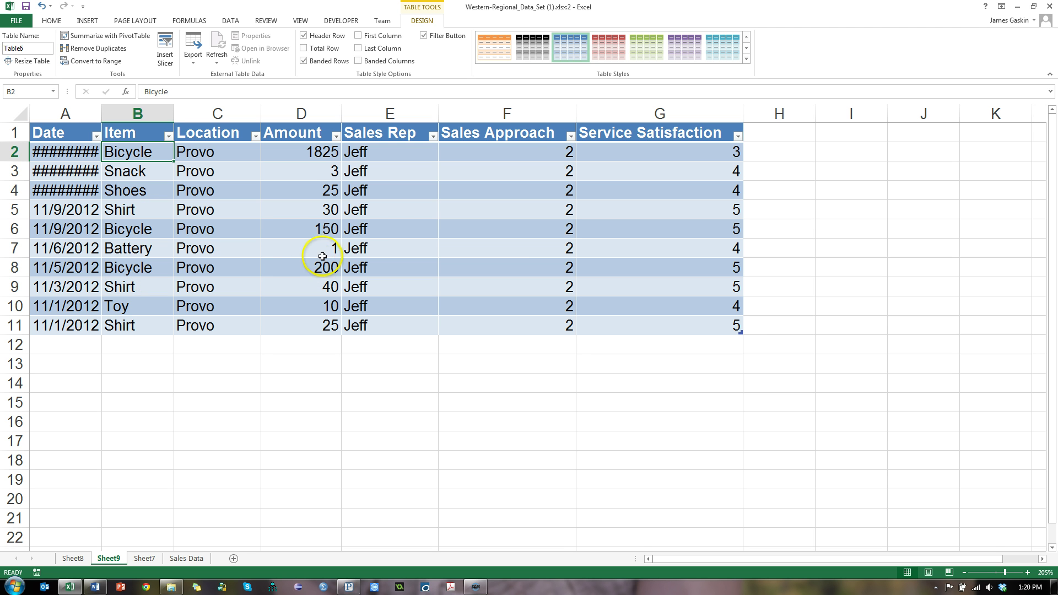
Step: Back on Sheet7, move the PivotChart up so the rep rows and column labels stay visible
click(145, 558)
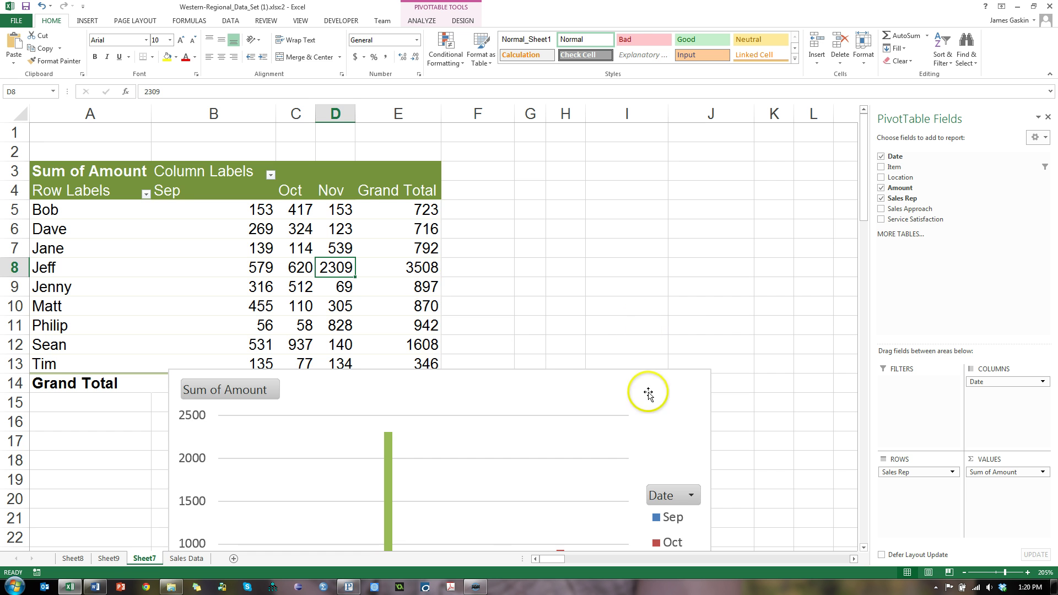
drag(642, 391, 629, 182)
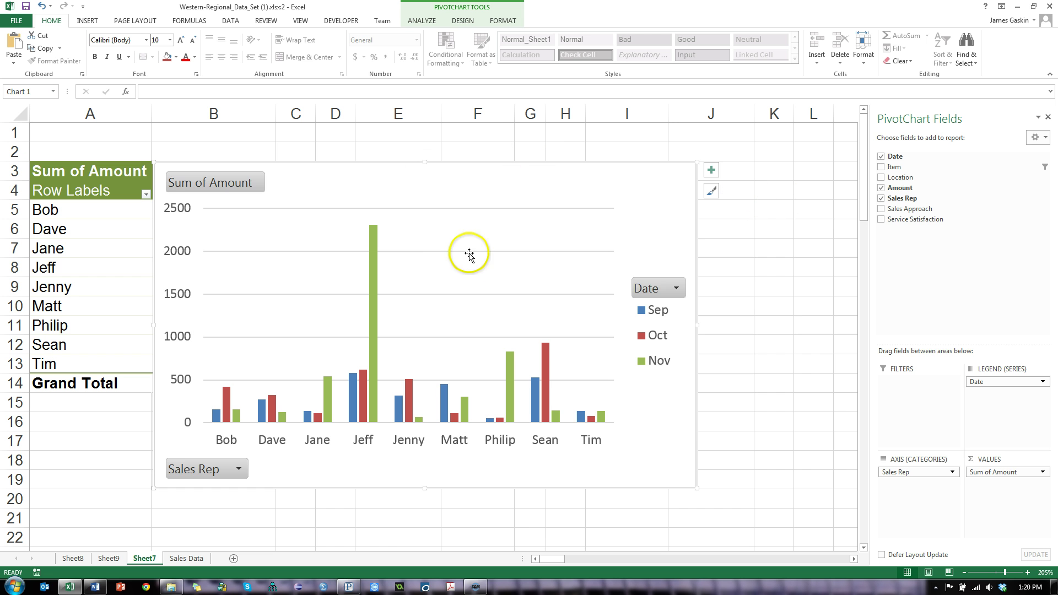
drag(427, 167, 496, 193)
Step: Filter the pivot table's Row Labels to show only Jeff
click(146, 194)
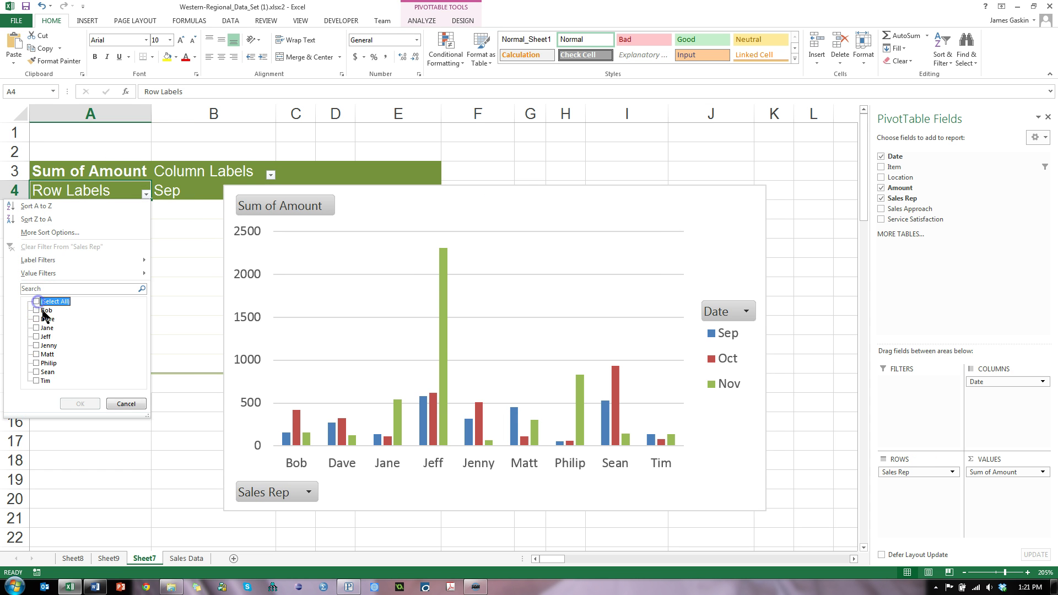
click(36, 337)
click(80, 404)
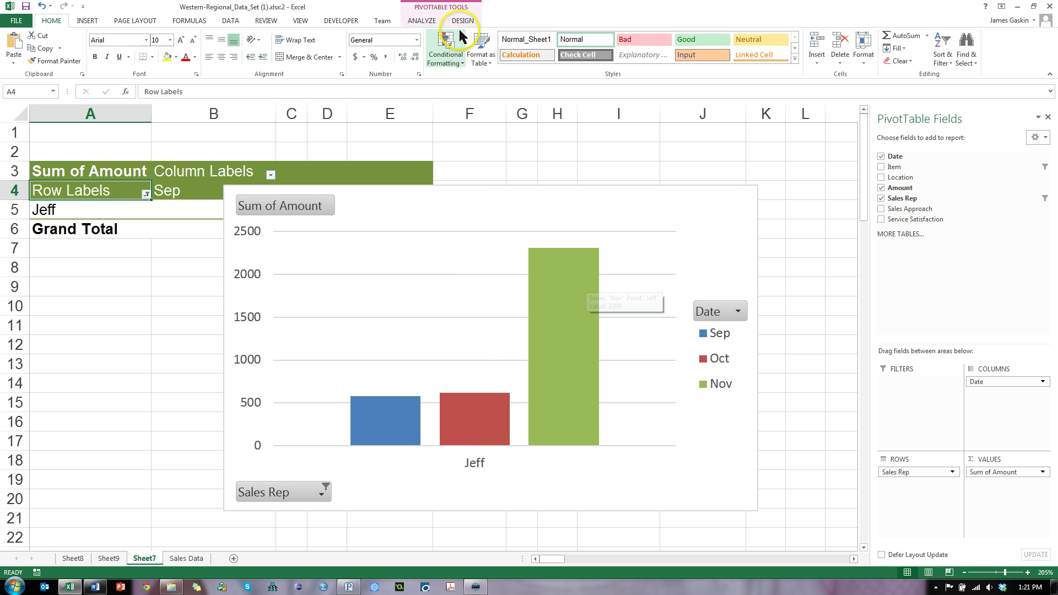
Step: Change the PivotChart to a Line chart and move Date from Legend to Axis (Categories)
click(436, 291)
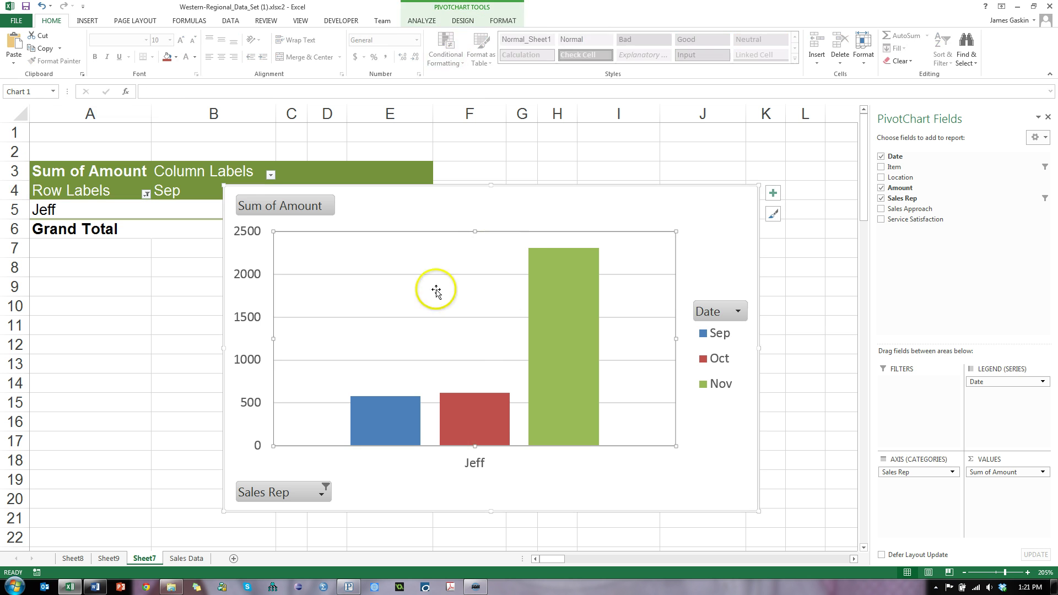
click(461, 20)
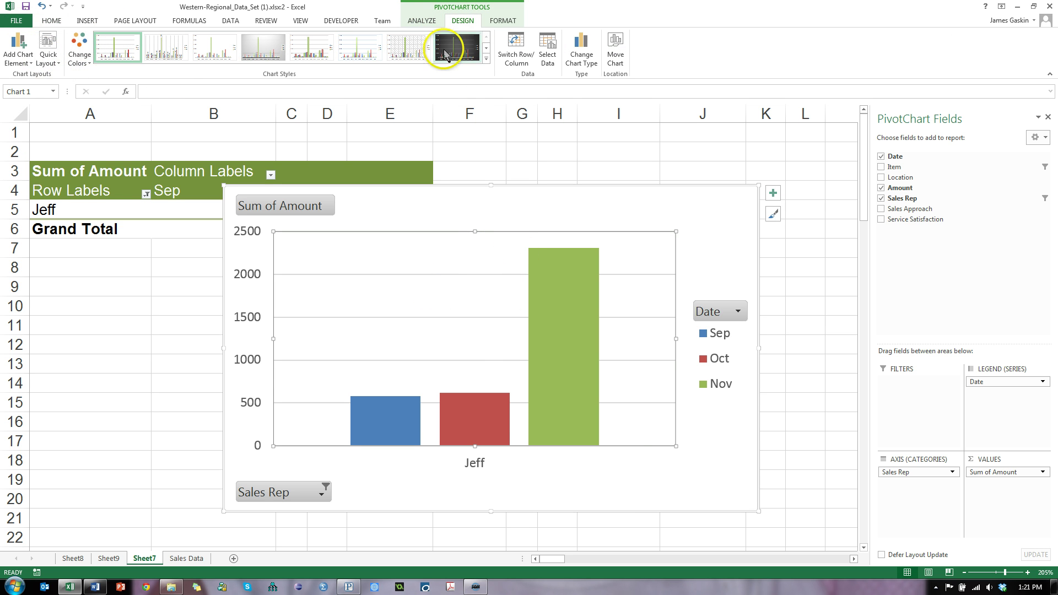
click(584, 59)
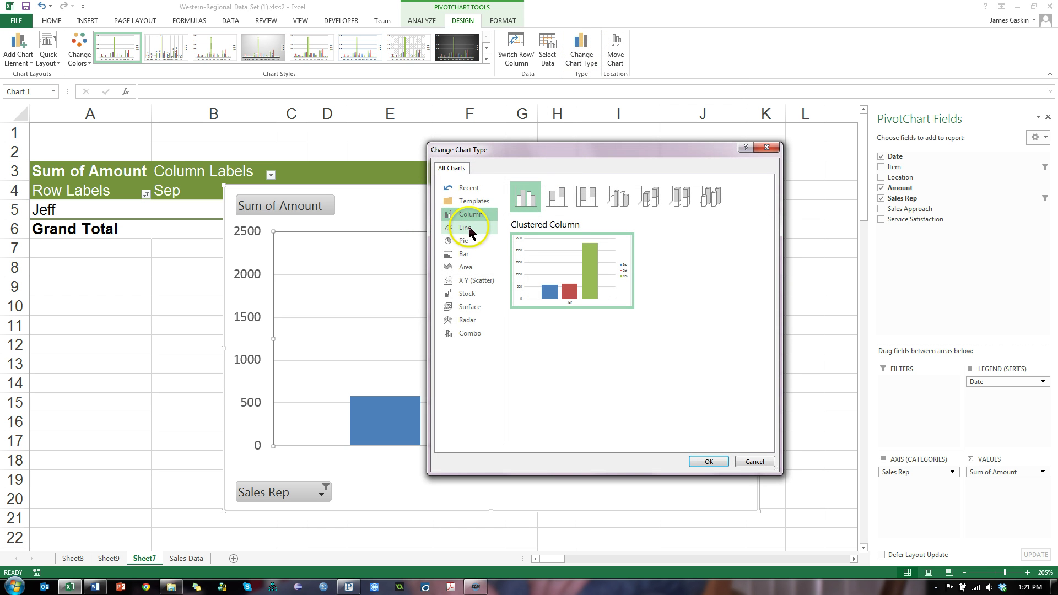
click(468, 230)
click(709, 462)
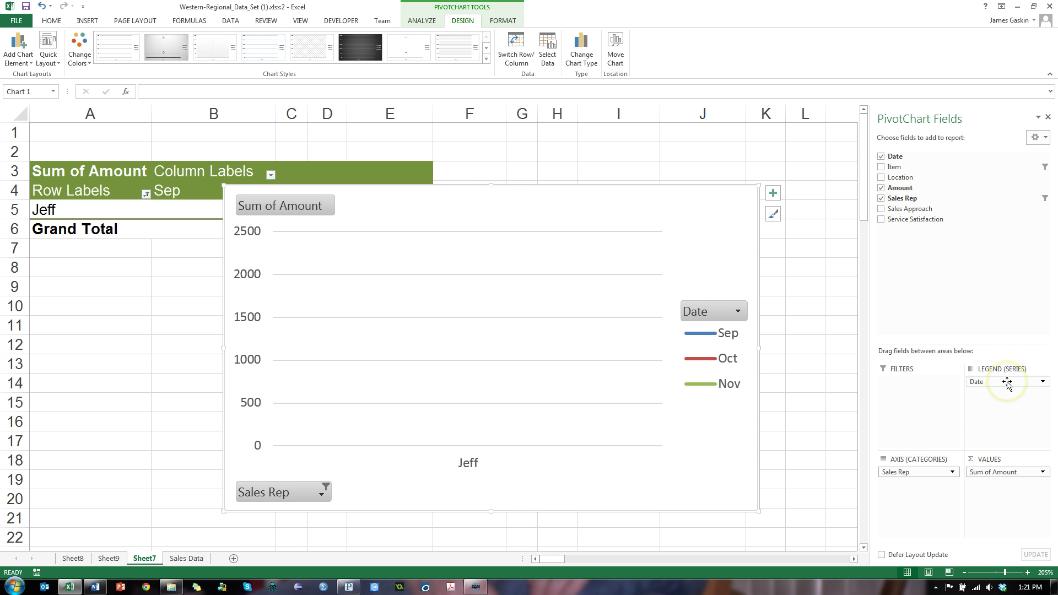
mouse_move(1006, 384)
mouse_down()
mouse_move(968, 449)
mouse_move(915, 505)
mouse_move(913, 483)
mouse_move(1019, 398)
mouse_up()
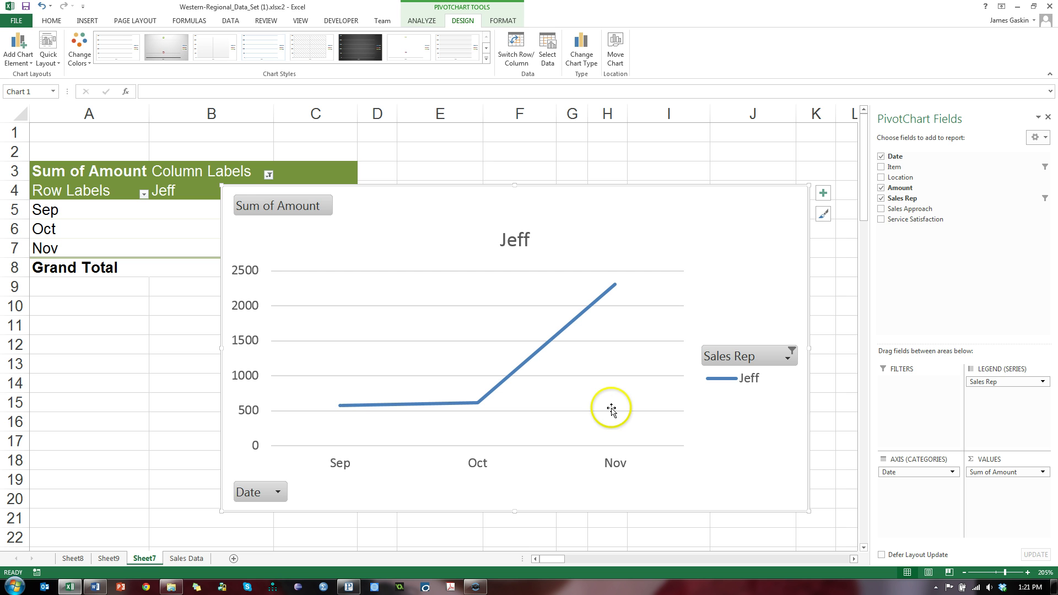